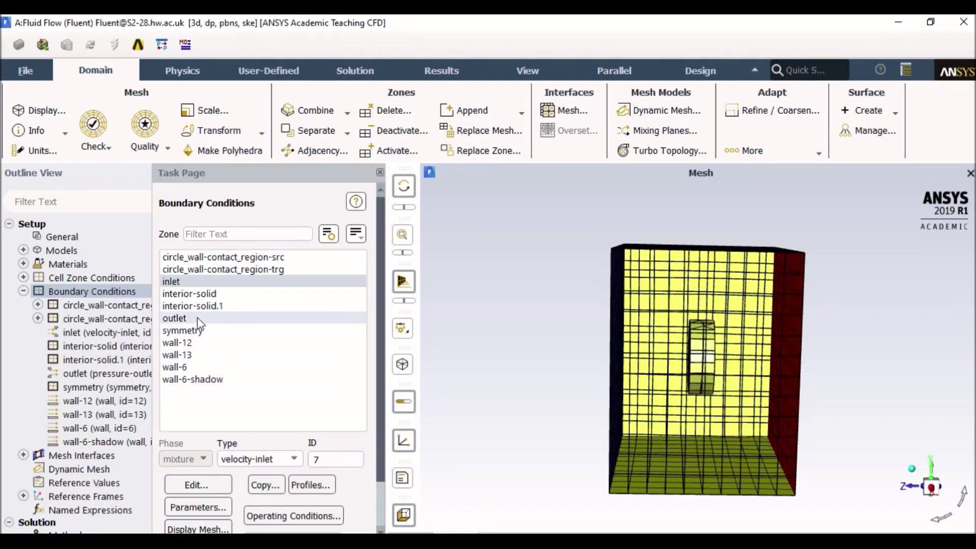
Open the outlet zone's Pressure Outlet settings and confirm gauge pressure is 0 Pa.
left_click(187, 322)
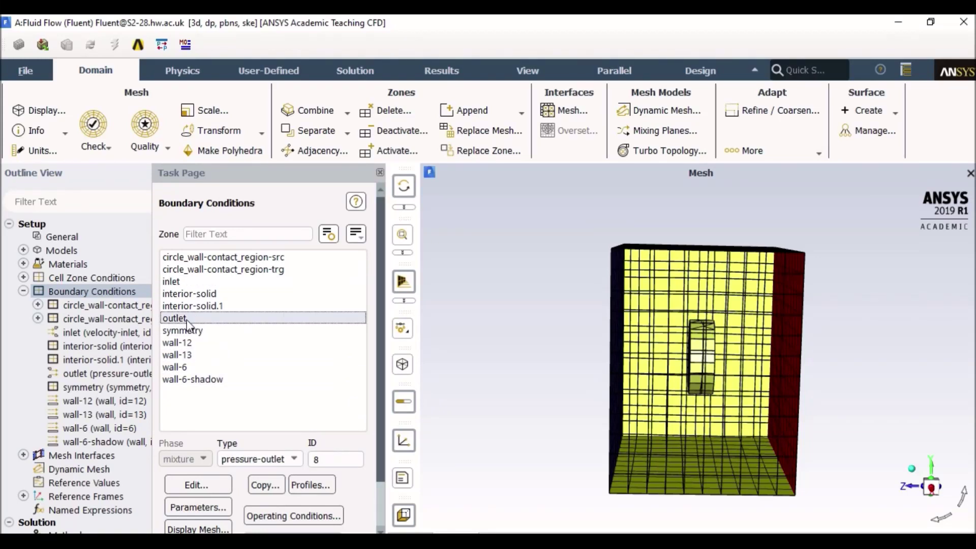
left_click(203, 481)
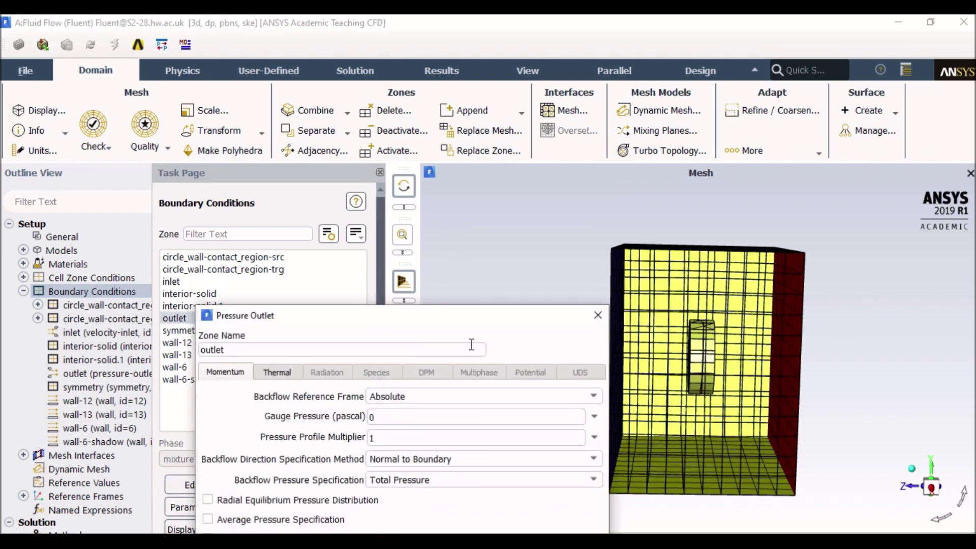
left_click_drag(474, 321, 449, 113)
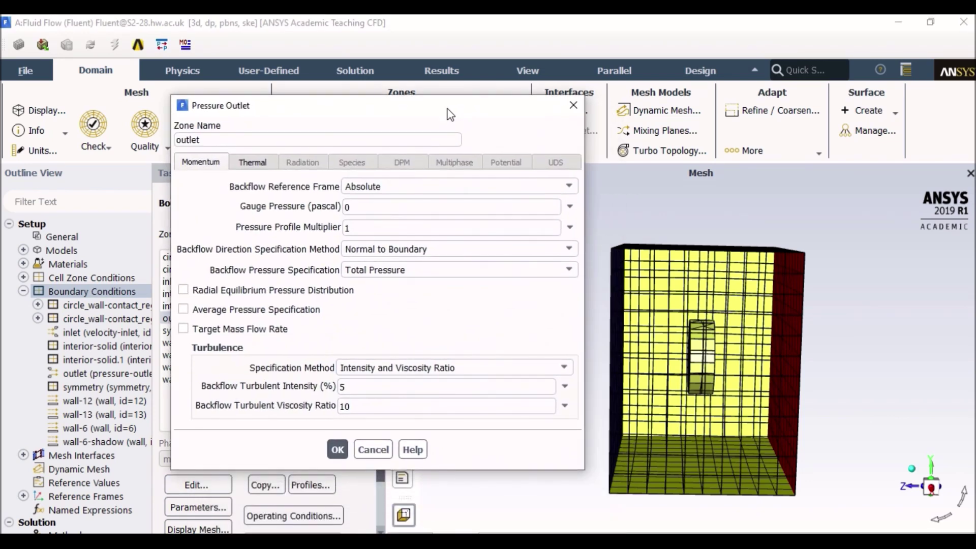
left_click(349, 207)
left_click(363, 208)
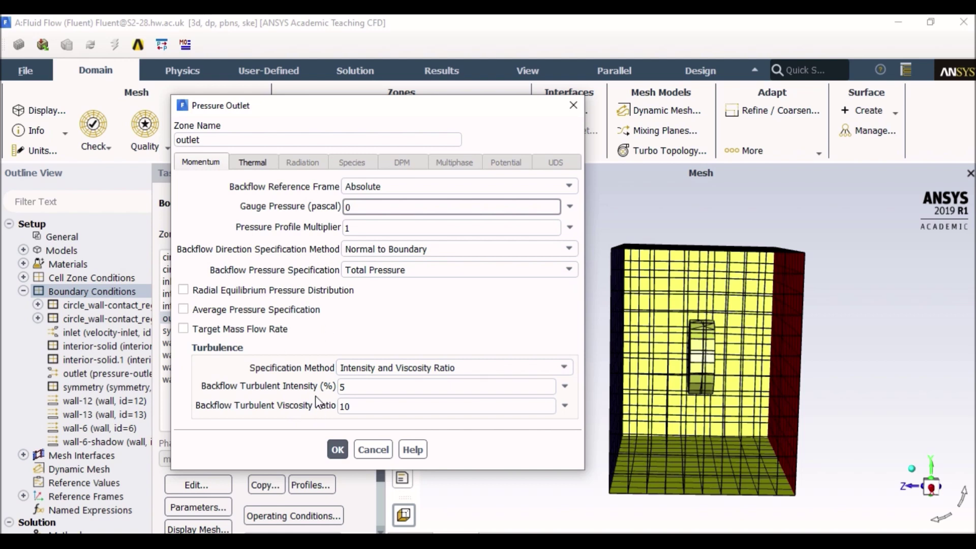
Change the outlet's backflow total temperature from 26.85 to 30 °C and apply it.
left_click(249, 165)
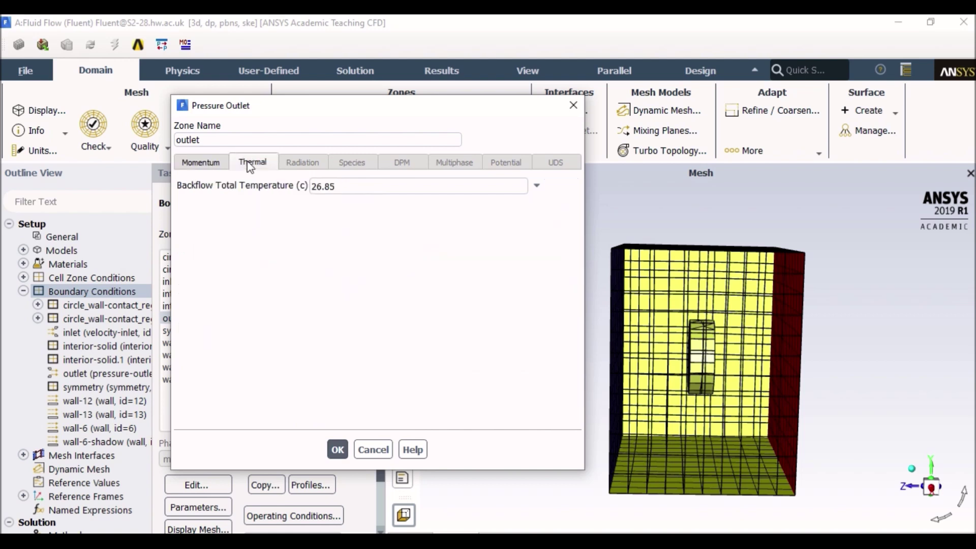
left_click(356, 191)
left_click_drag(356, 190, 308, 198)
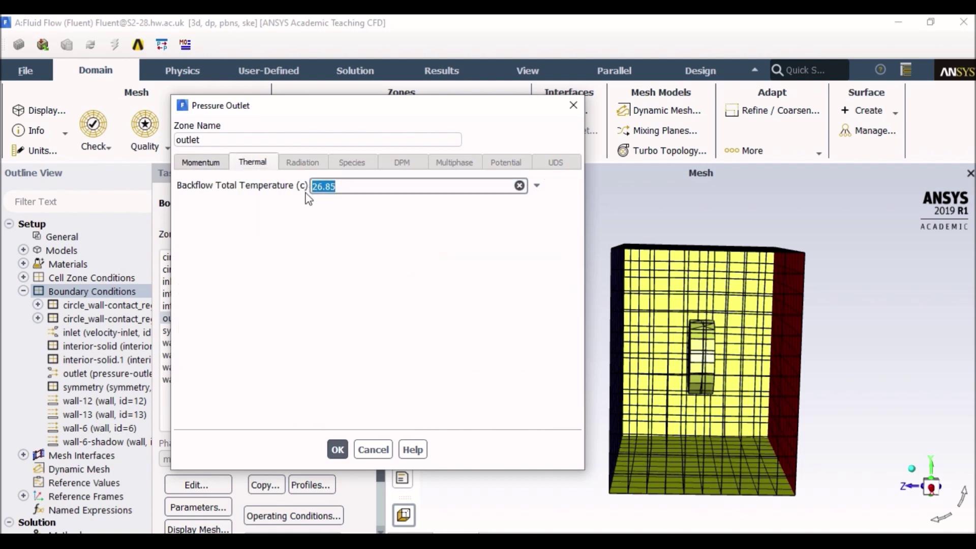
type("30")
left_click(338, 450)
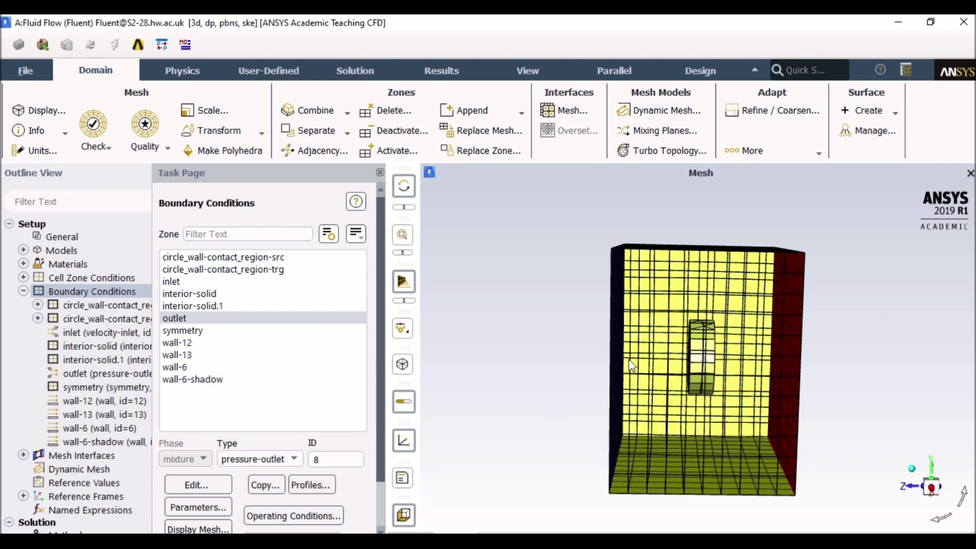
Inspect the contact_region, wall-12, wall-13, wall-6 and symmetry boundary zones.
left_click(206, 259)
left_click(211, 270)
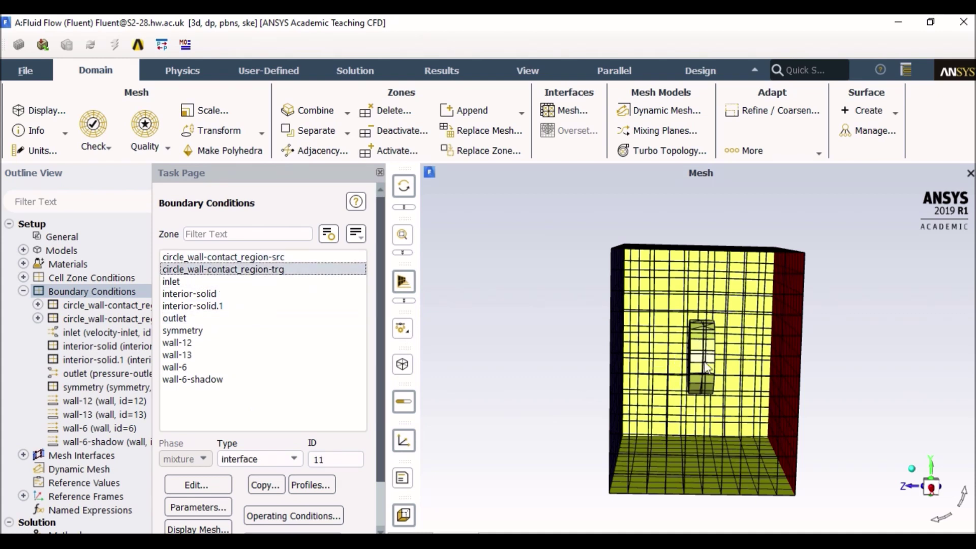
left_click(178, 343)
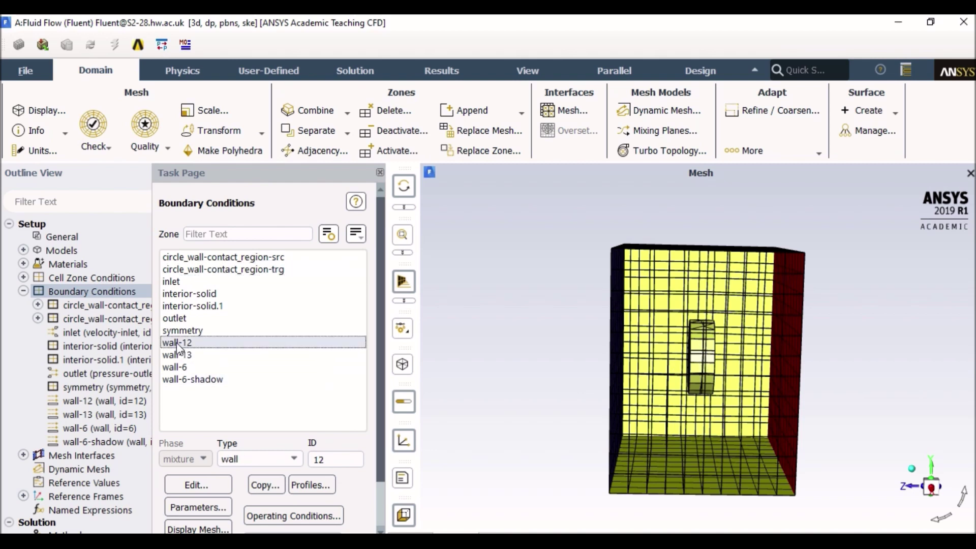
left_click(178, 356)
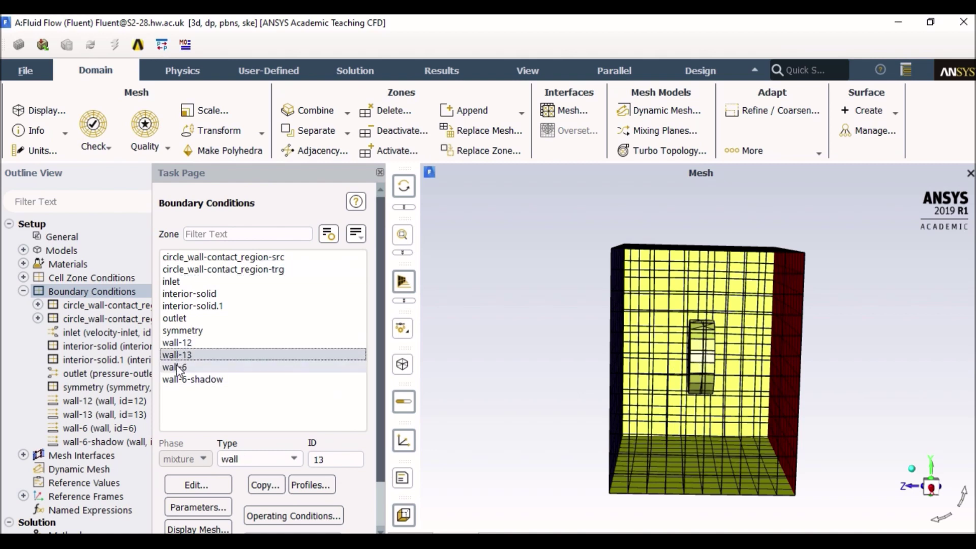
left_click(179, 364)
left_click(177, 355)
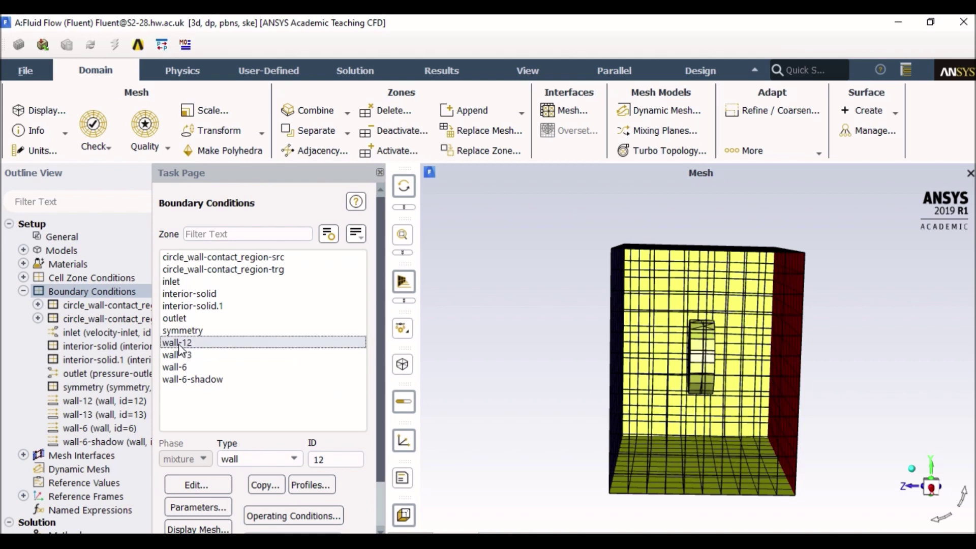
left_click(178, 366)
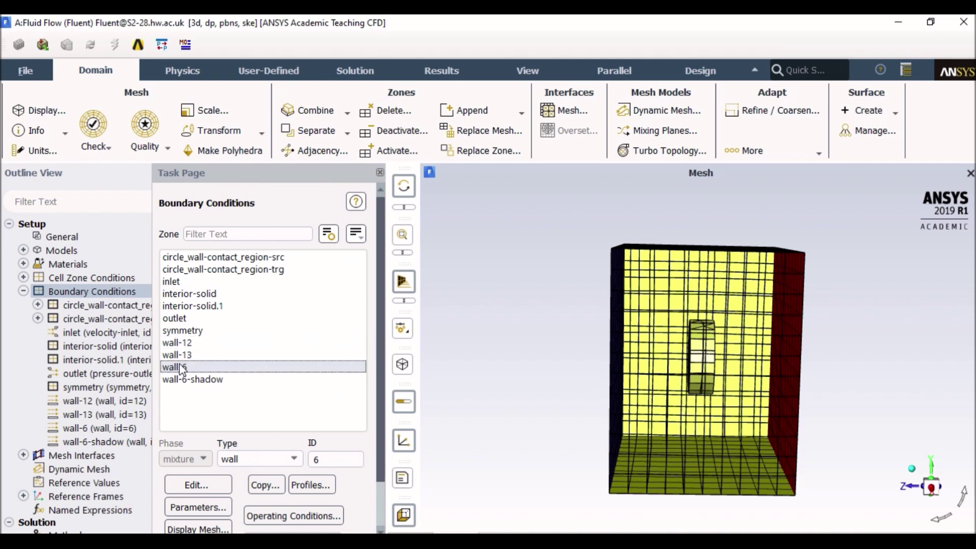
left_click(180, 355)
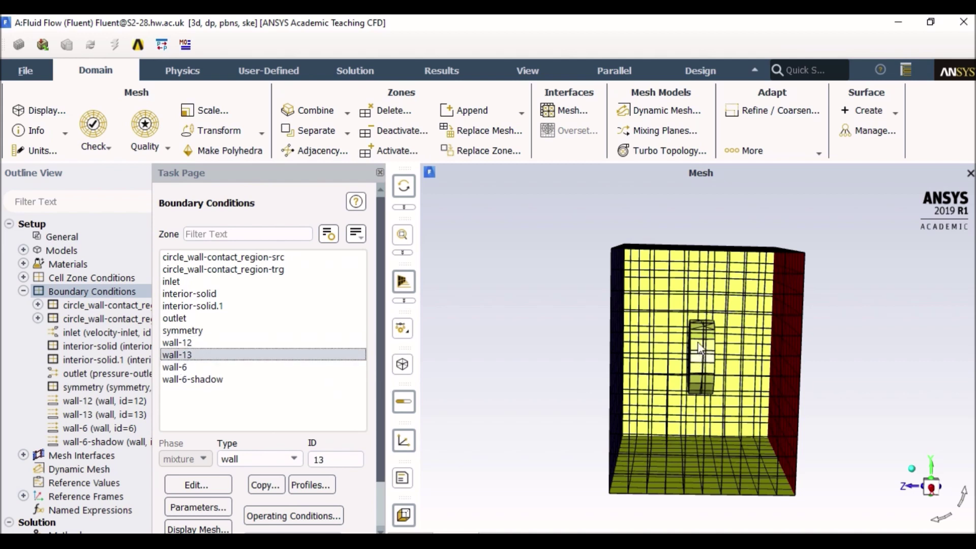
left_click(211, 332)
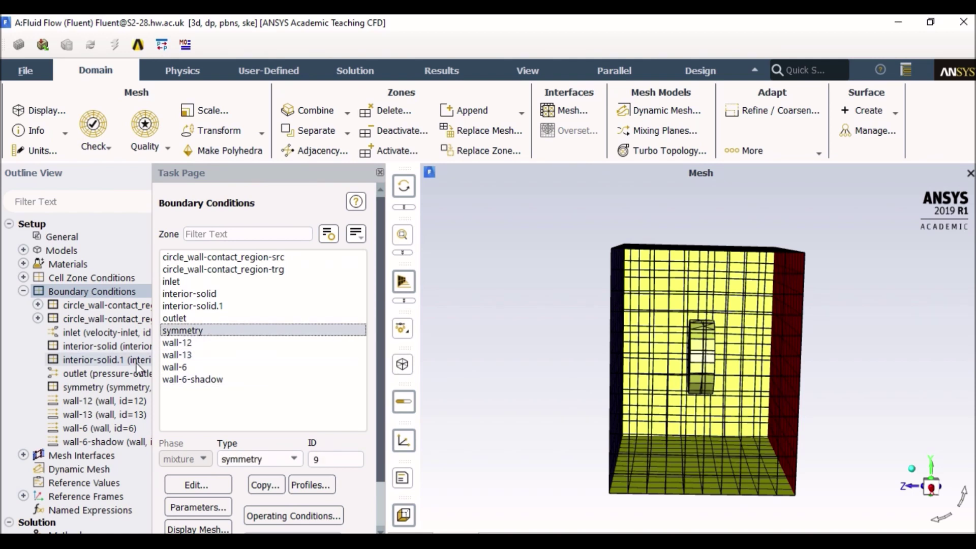
Open the Wall settings for wall-12.
left_click(179, 342)
key("Down")
key("Down")
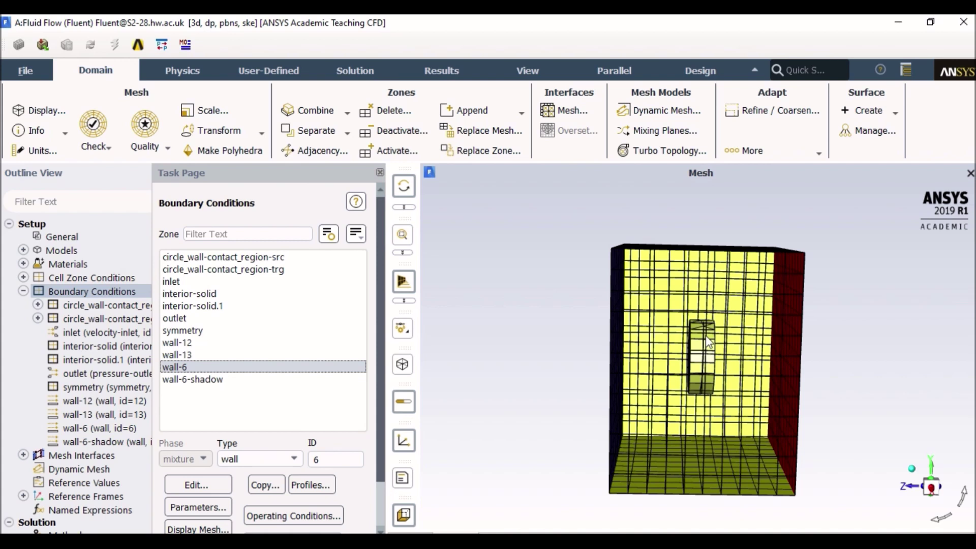
left_click(176, 342)
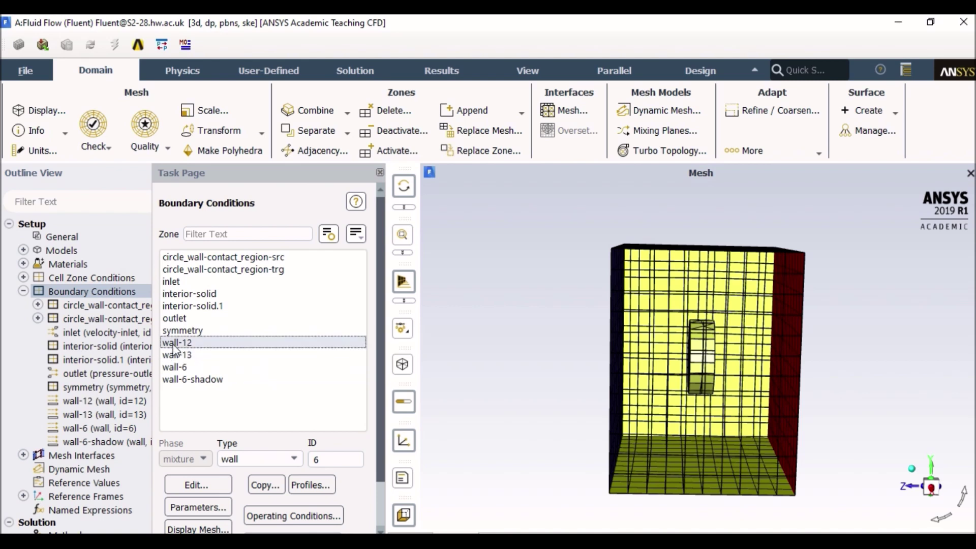
left_click(196, 483)
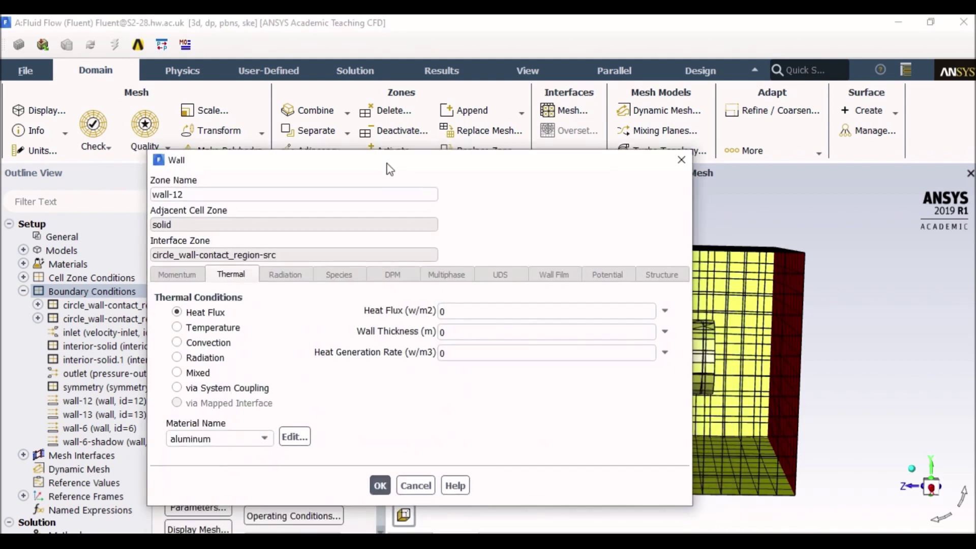
Replace wall-12's 26.85 default with a fixed 50 °C temperature, make it steel, and apply.
left_click_drag(390, 169, 388, 133)
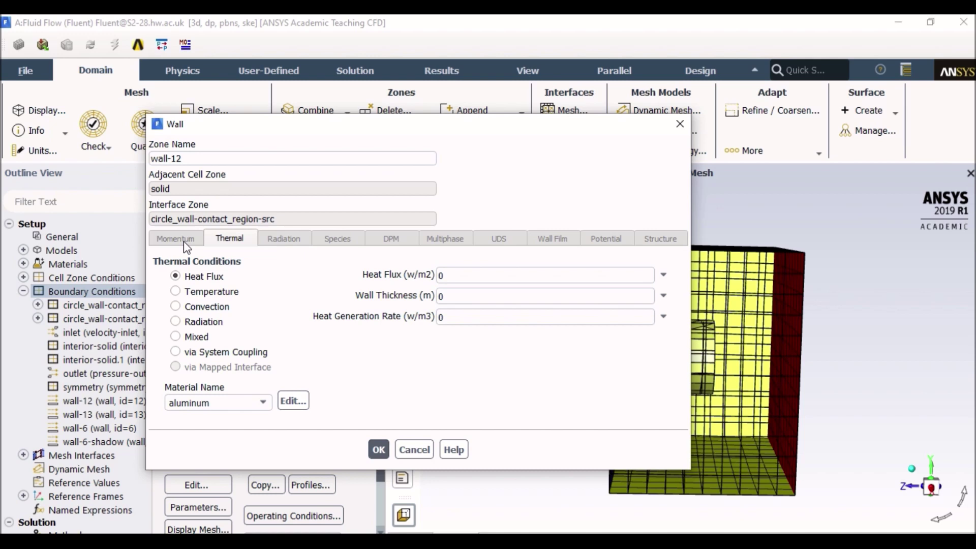
left_click(179, 294)
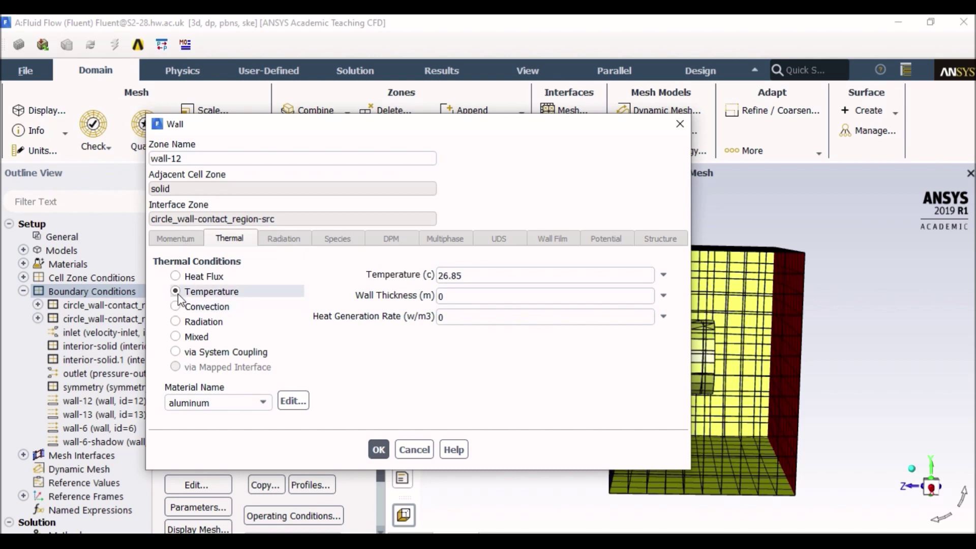
left_click(472, 275)
left_click_drag(481, 275, 434, 277)
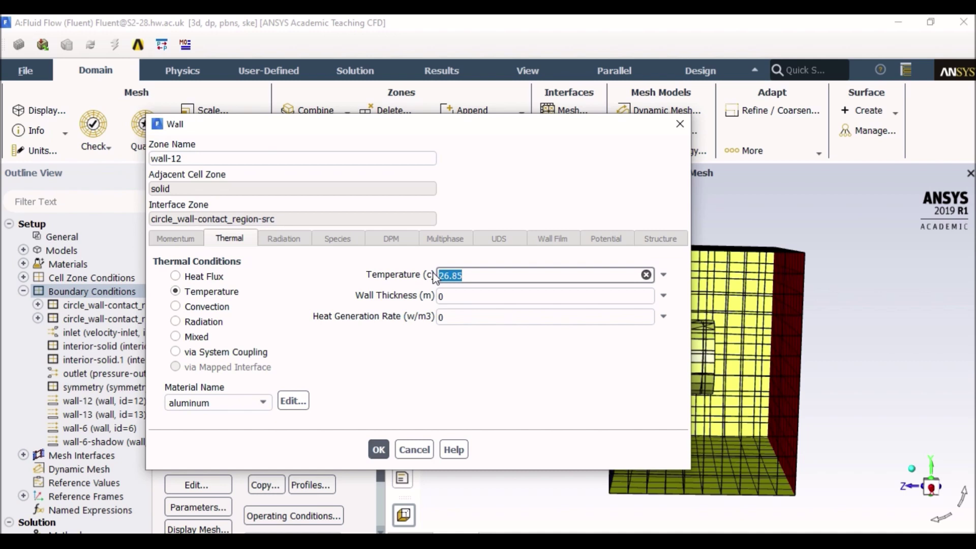
type("50")
left_click(263, 402)
left_click(235, 418)
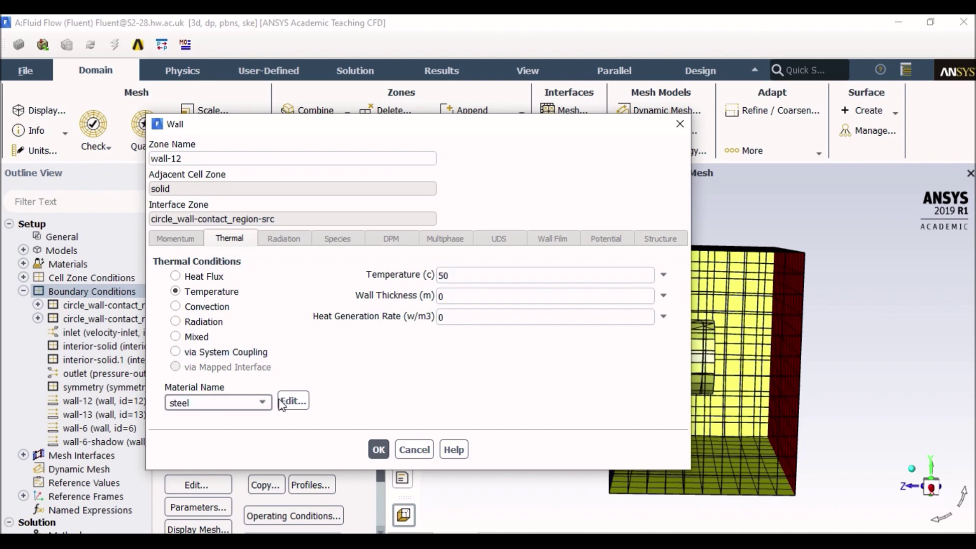
left_click(378, 450)
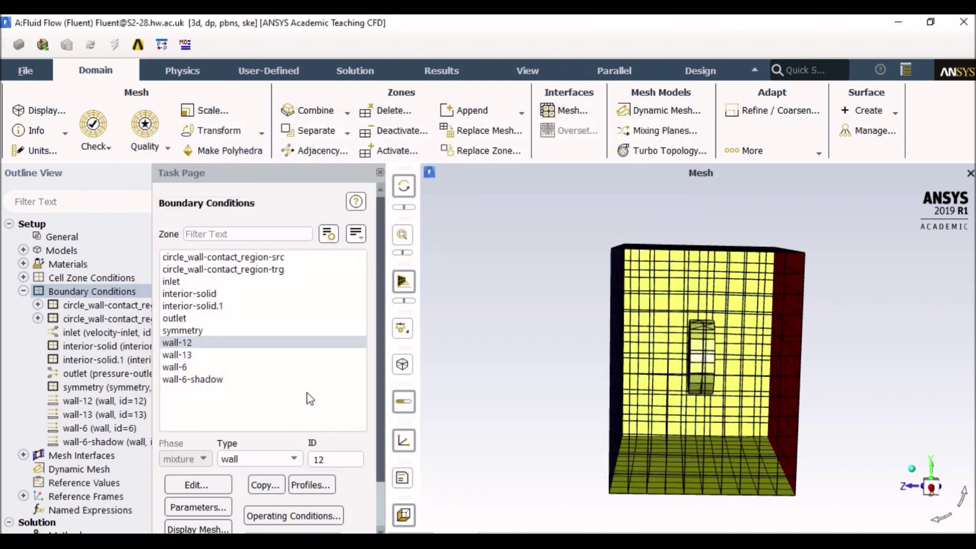
Give wall-13 a fixed thermal temperature of 50 °C.
left_click(193, 355)
left_click(199, 485)
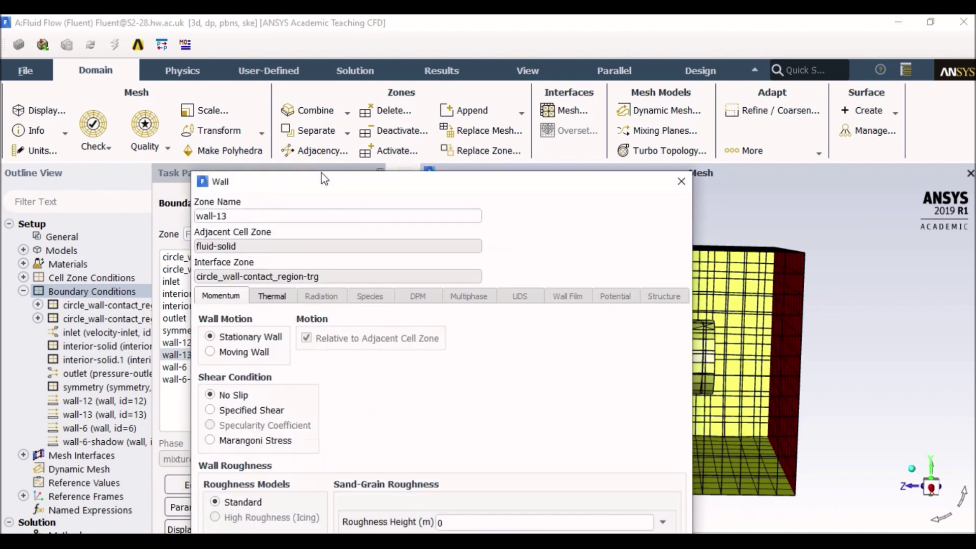
left_click(272, 280)
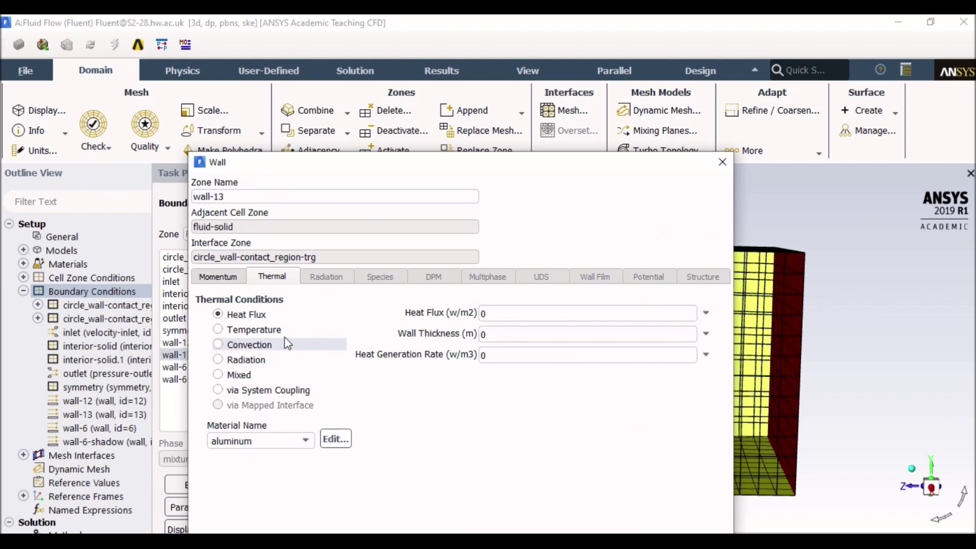
left_click(254, 329)
double_click(542, 314)
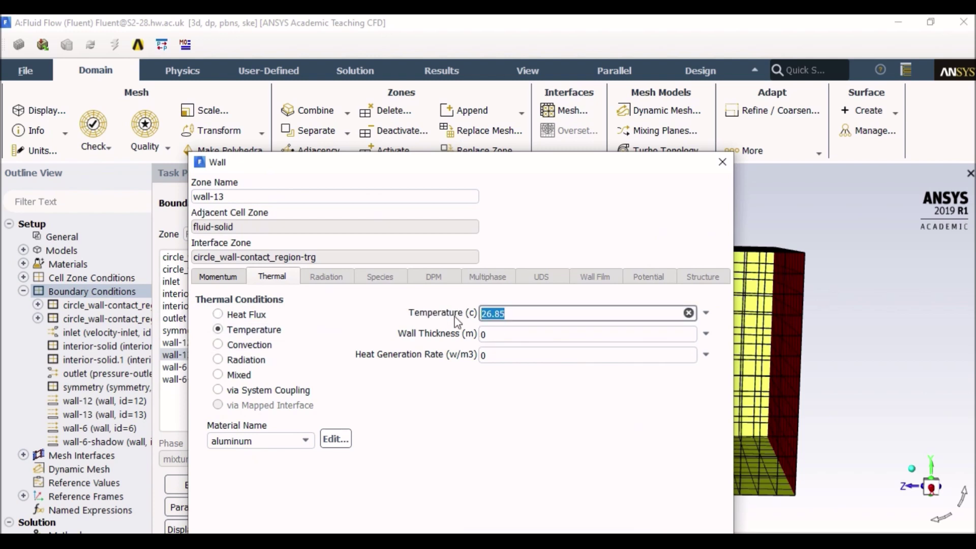
type("50")
Make steel wall-13's material, apply it, and bring up wall-6's Wall settings.
left_click_drag(558, 169, 555, 105)
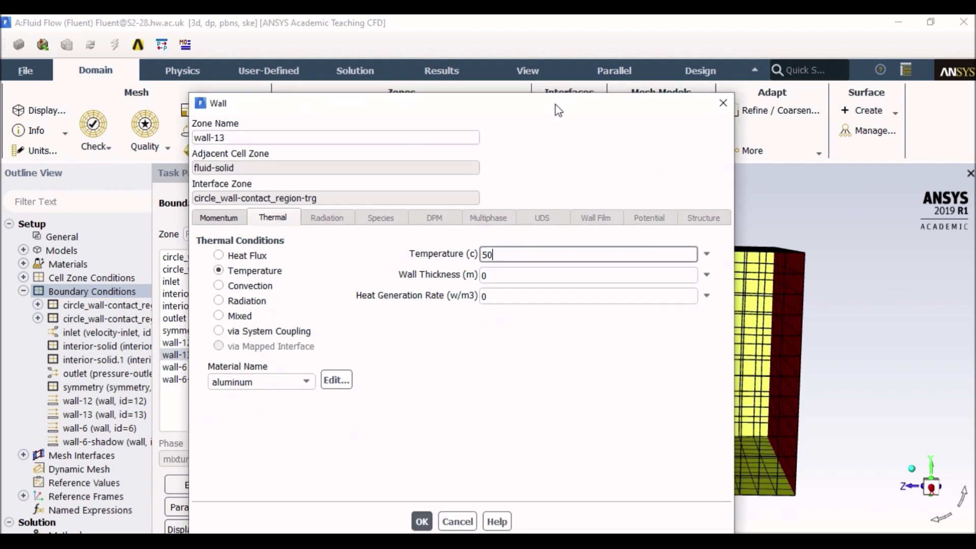
left_click(250, 382)
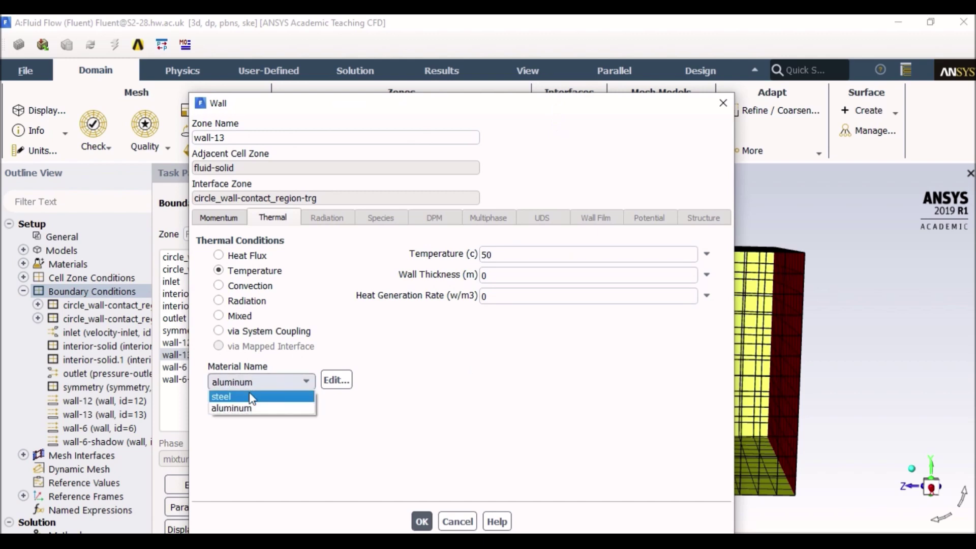
left_click(235, 394)
left_click(421, 523)
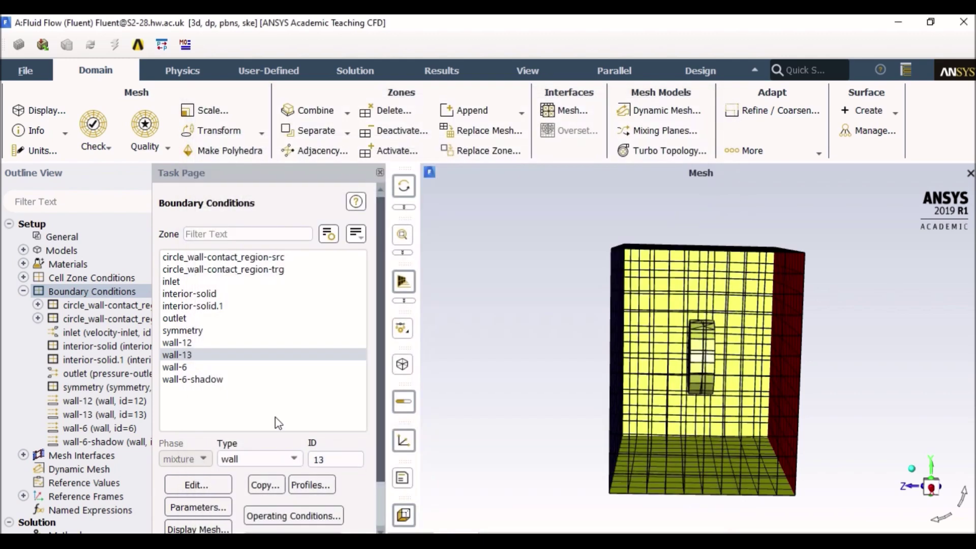
left_click(175, 367)
left_click(197, 483)
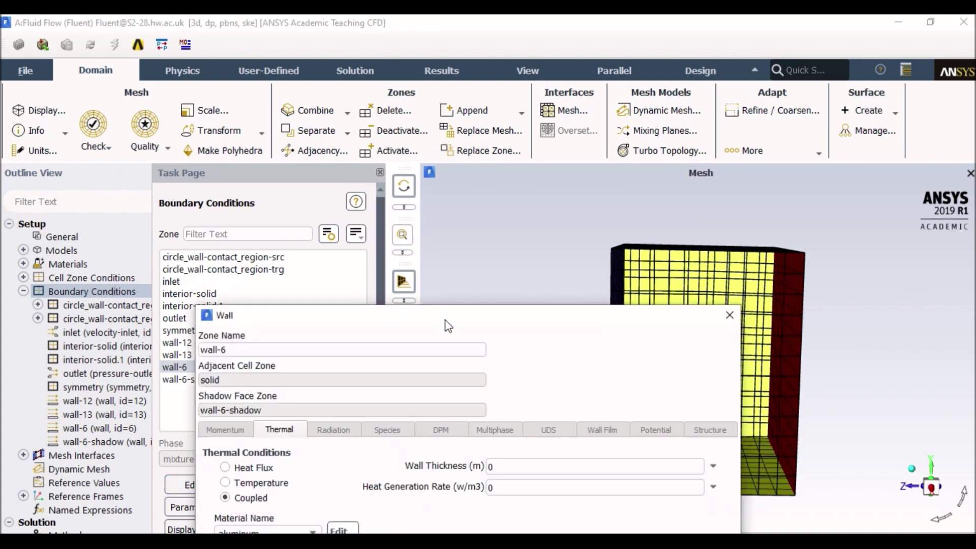
Switch wall-6 from coupled to a fixed 50 °C temperature with steel material, and apply.
left_click_drag(448, 315, 436, 116)
left_click(248, 284)
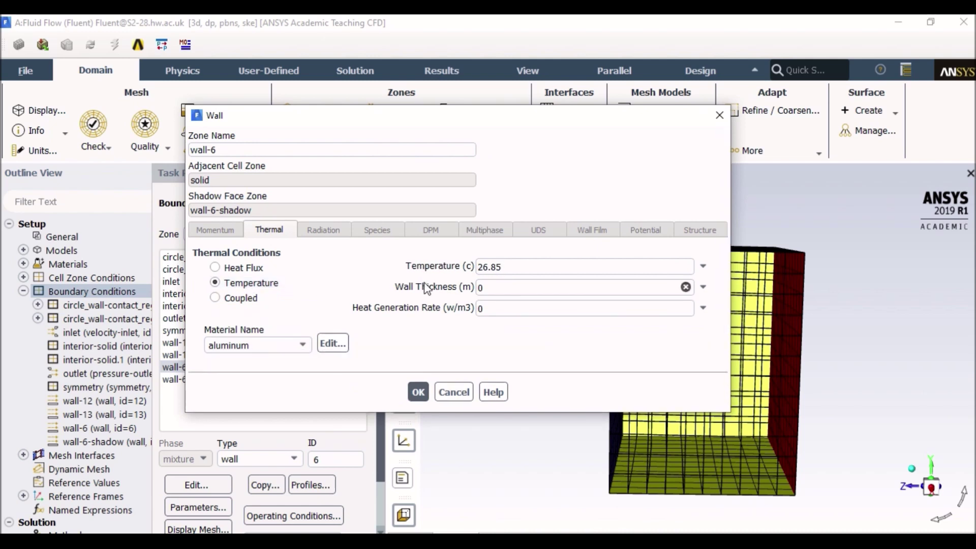
double_click(511, 267)
type("50")
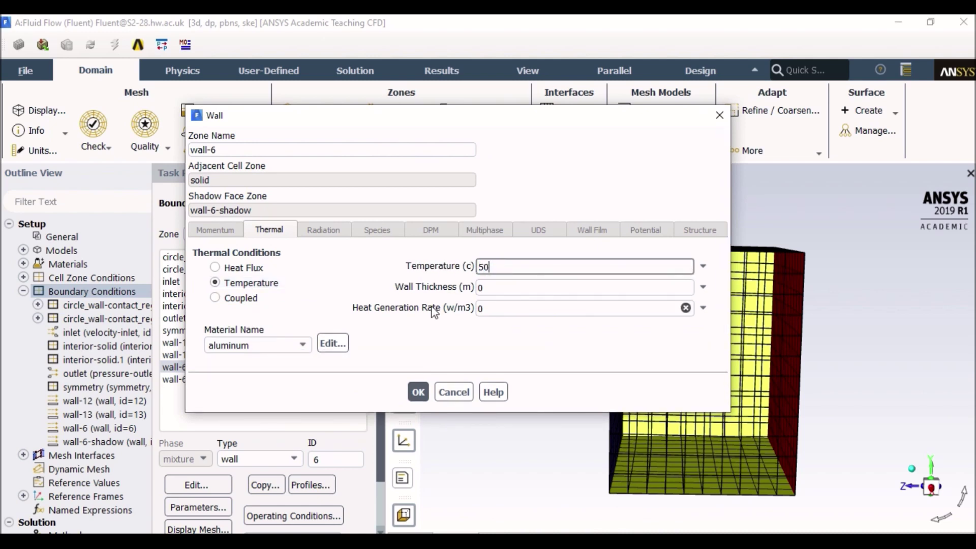
left_click(279, 346)
left_click(263, 360)
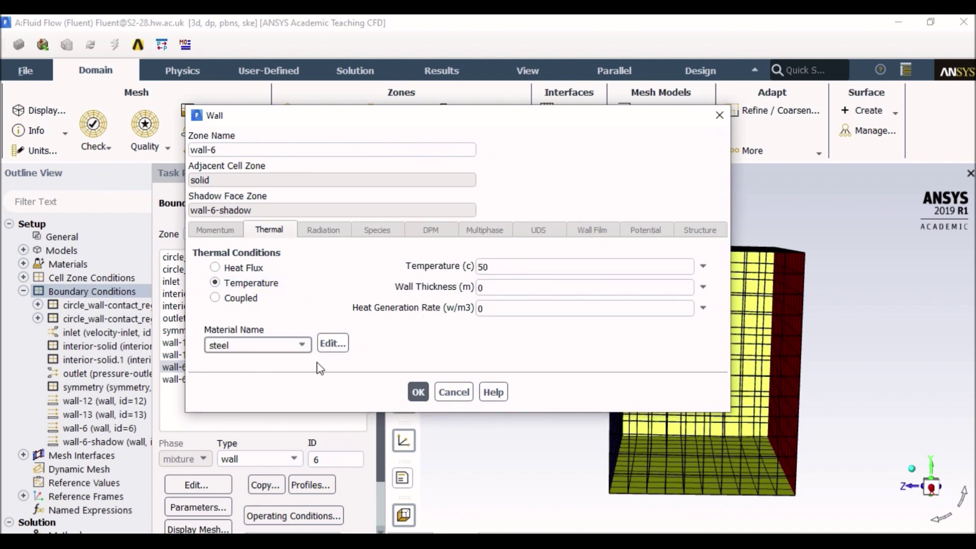
left_click(417, 392)
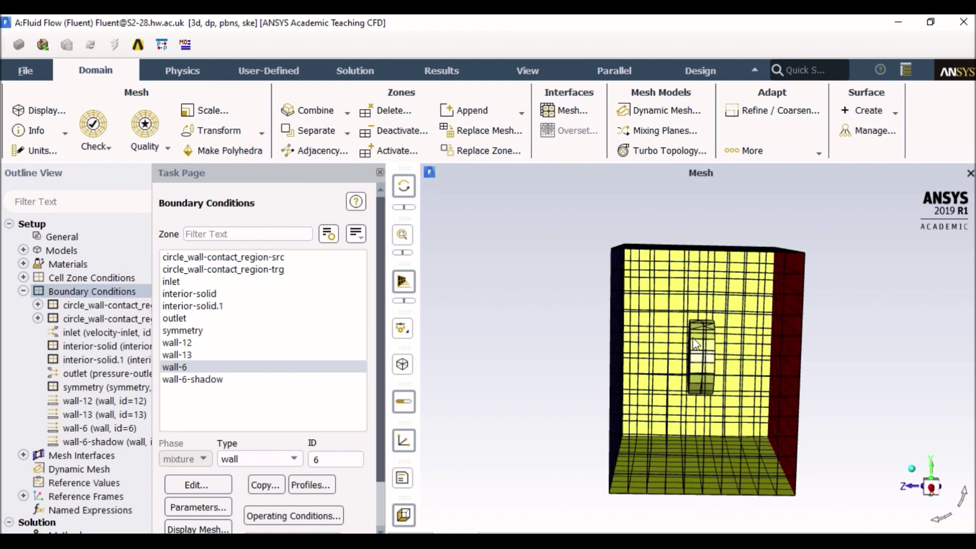
Check the contact_region mesh interface and Dynamic Mesh page, leaving dynamic mesh off.
left_click(23, 291)
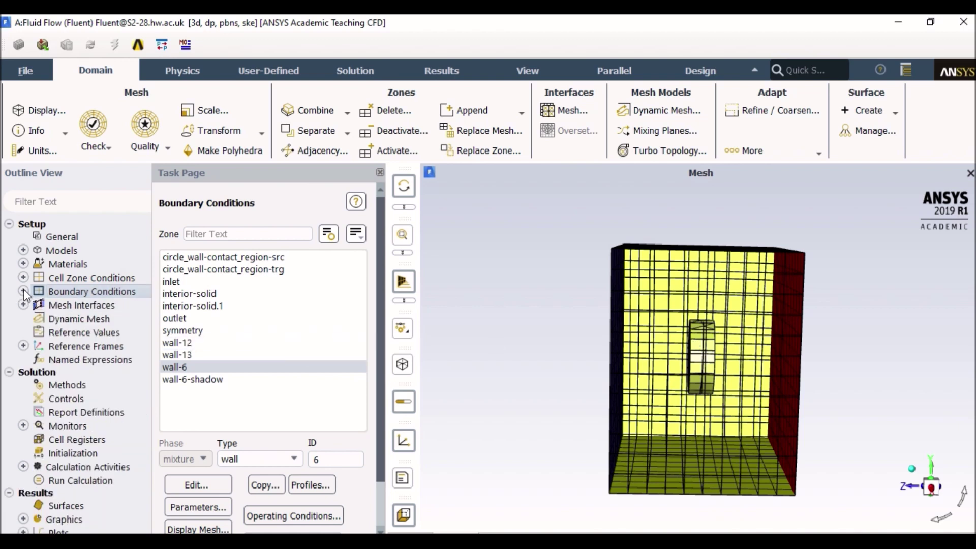
double_click(70, 307)
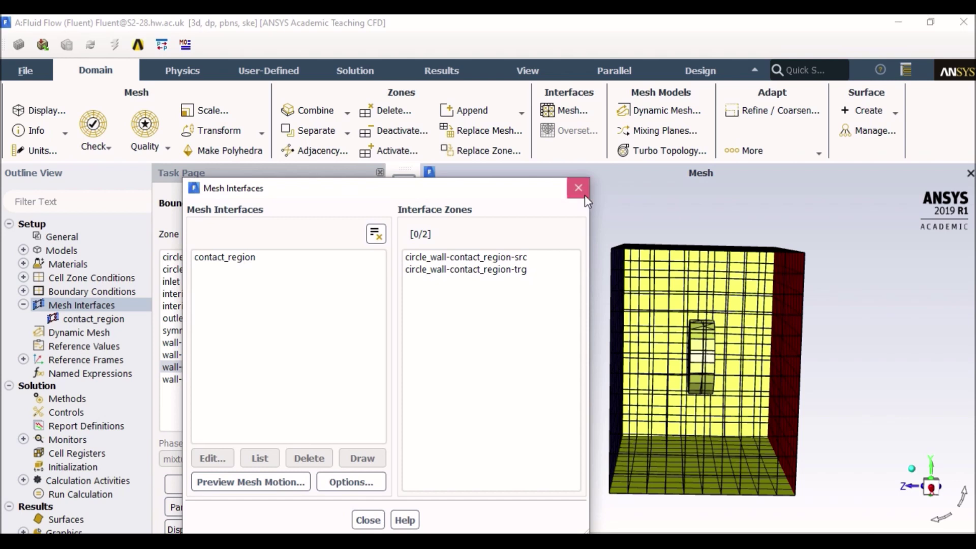
left_click(584, 195)
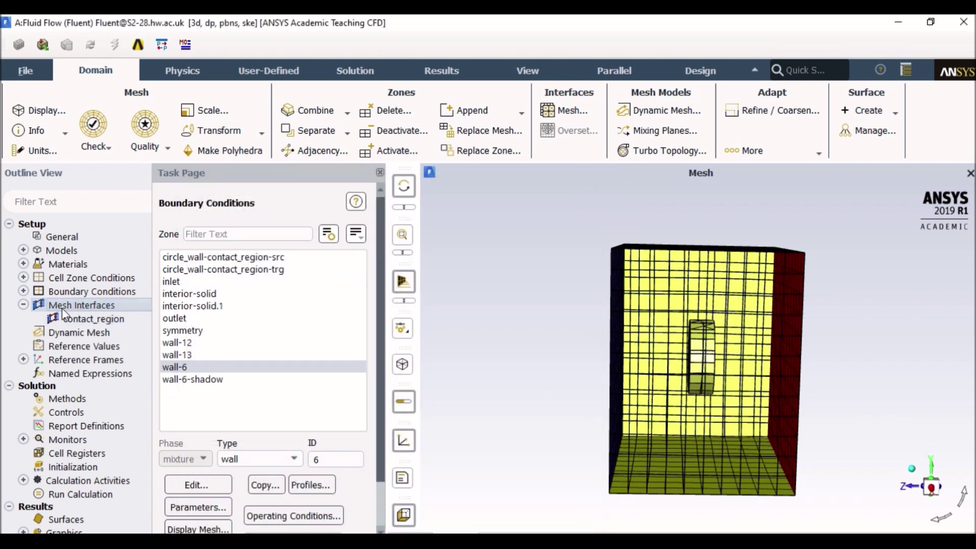
left_click(23, 305)
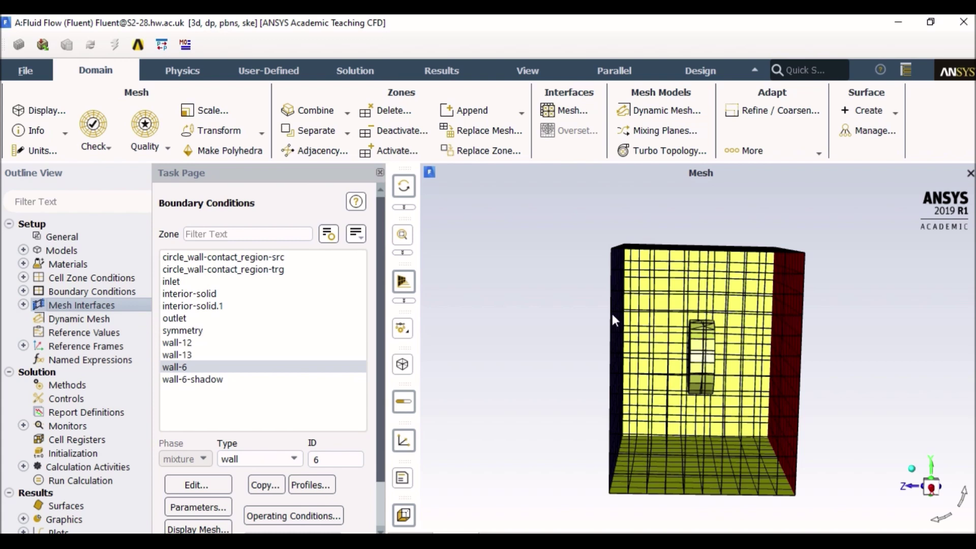
left_click(100, 319)
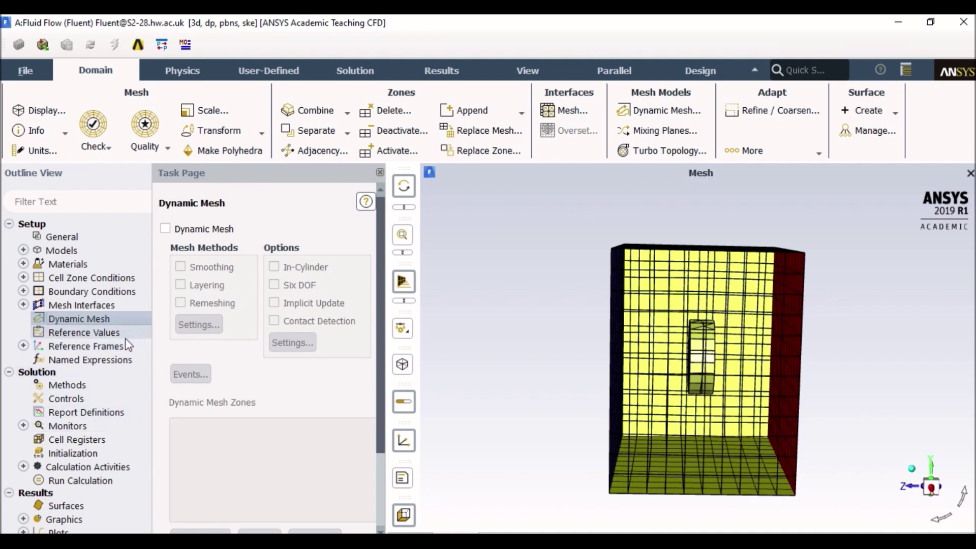
left_click(9, 225)
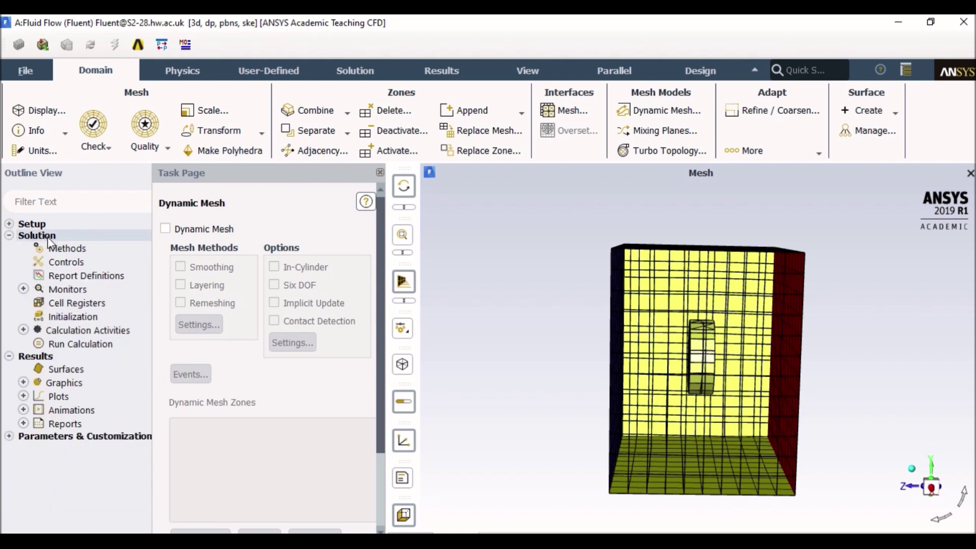
In Solution Methods, try the SIMPLE scheme, then restore Coupled pressure-velocity coupling.
left_click(68, 249)
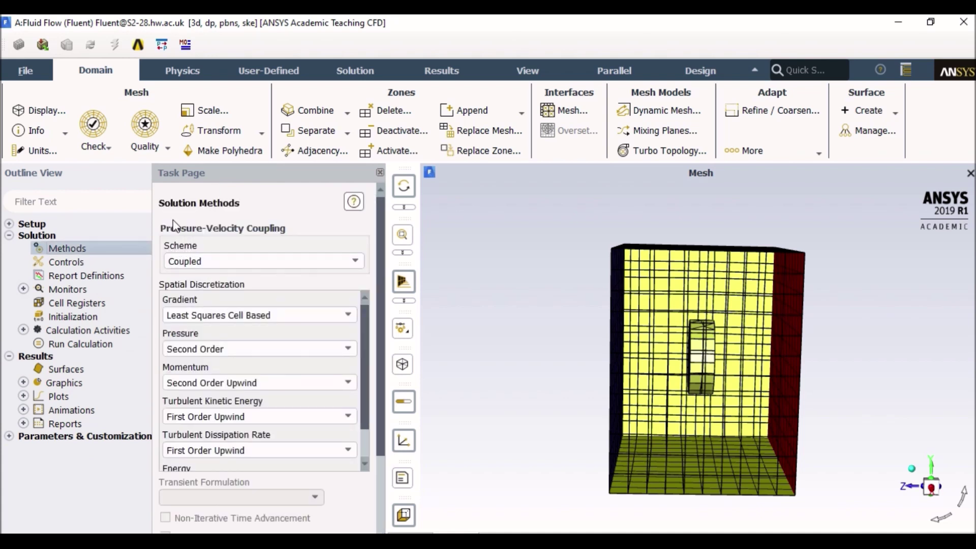
left_click(278, 257)
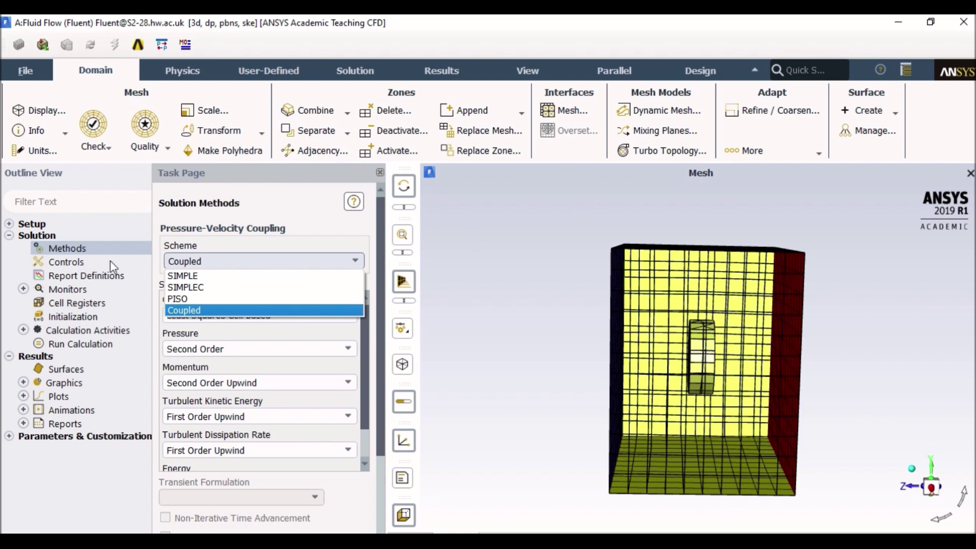
left_click(224, 277)
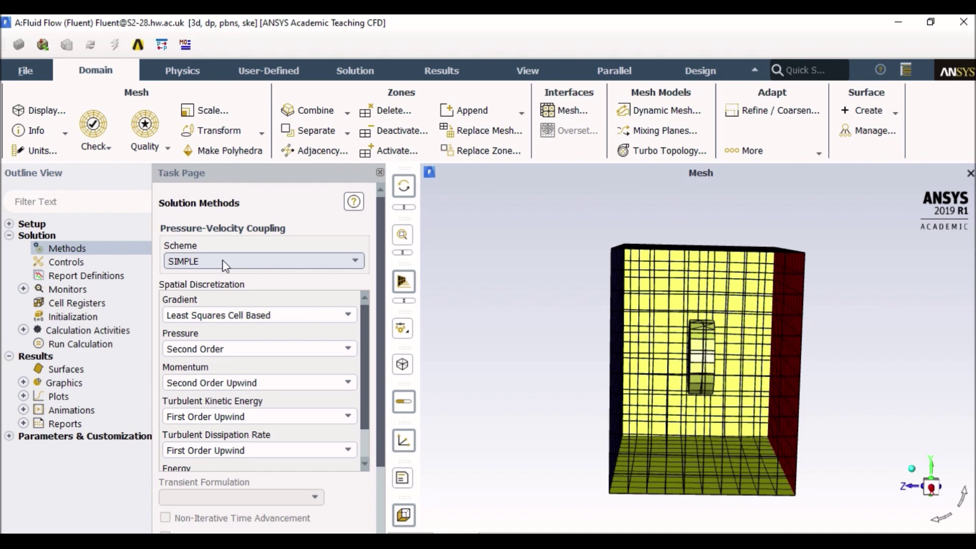
left_click(225, 262)
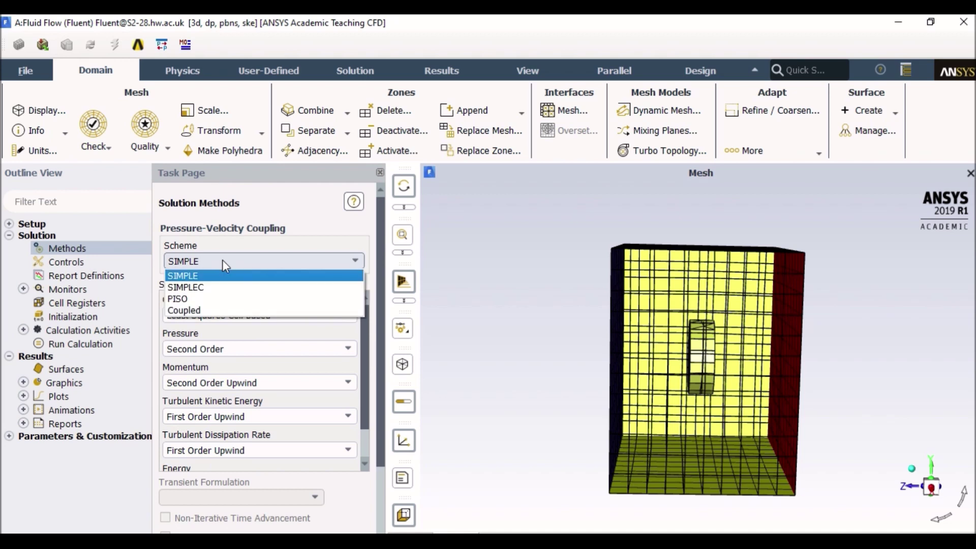
left_click(225, 311)
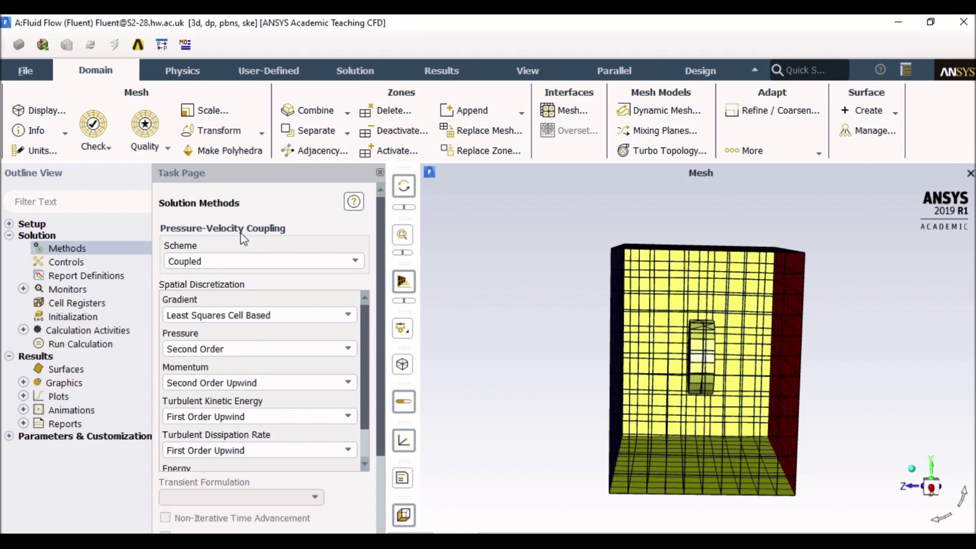
Set the coupling scheme to SIMPLE, review Energy discretization, and bring up Solution Controls.
left_click(260, 261)
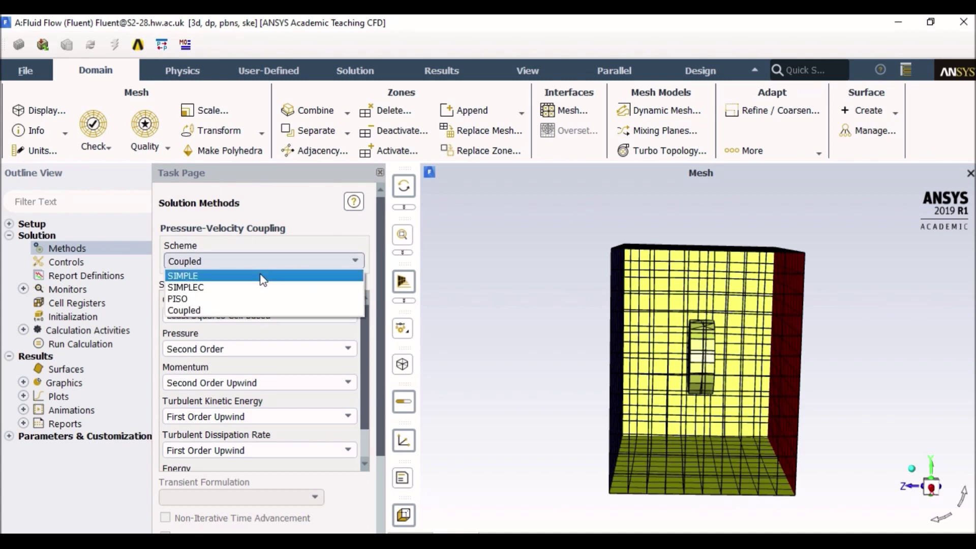
left_click(263, 276)
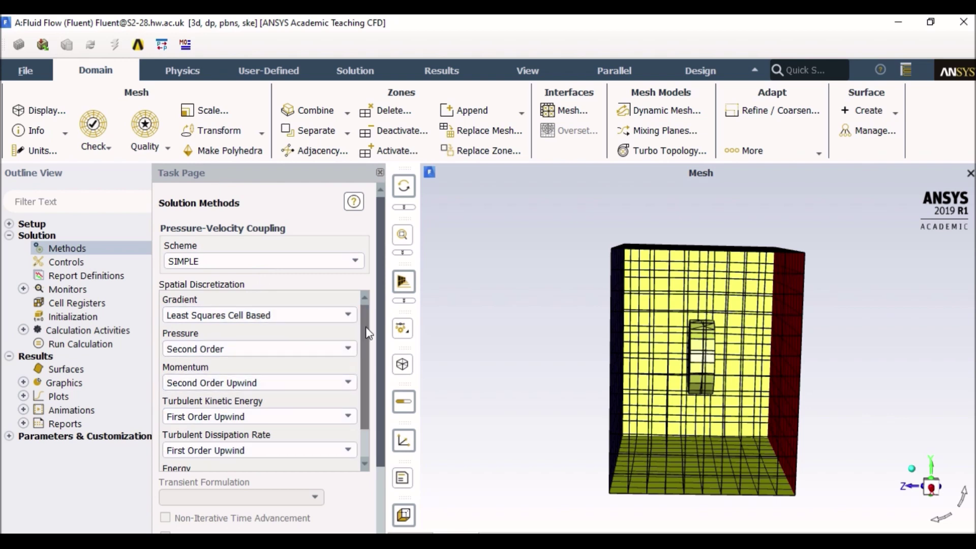
left_click_drag(366, 328, 370, 350)
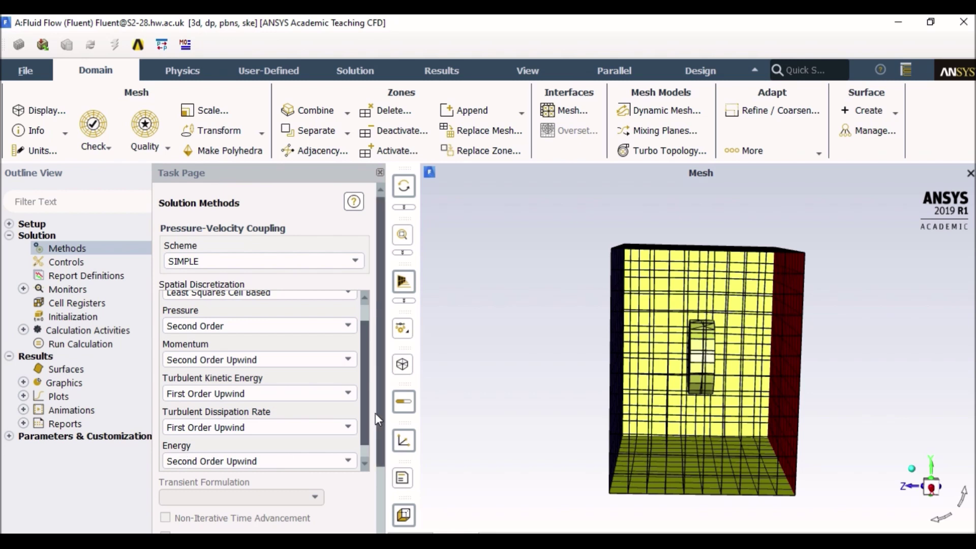
scroll(368, 428, "down", 1)
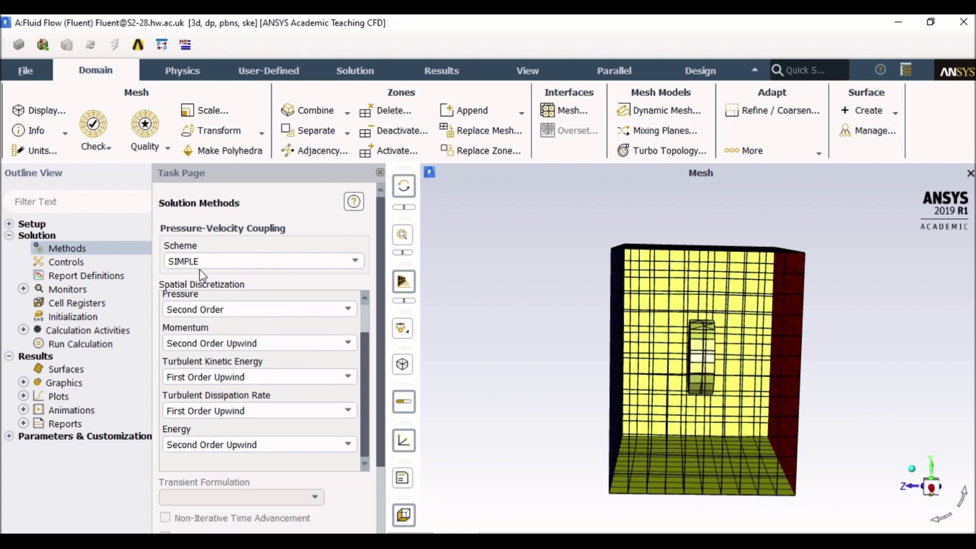
double_click(78, 265)
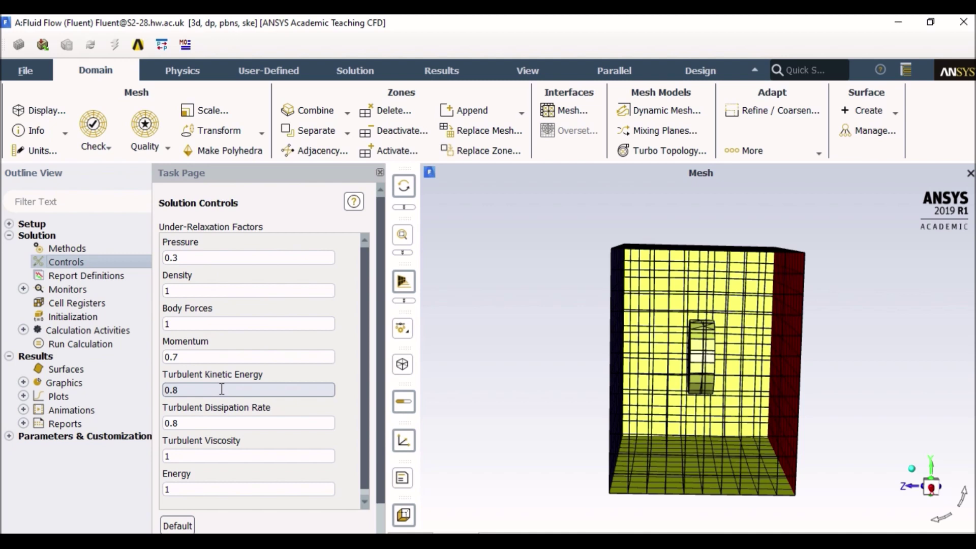
Check the empty Report Definitions list, then display the Monitors task page.
double_click(74, 277)
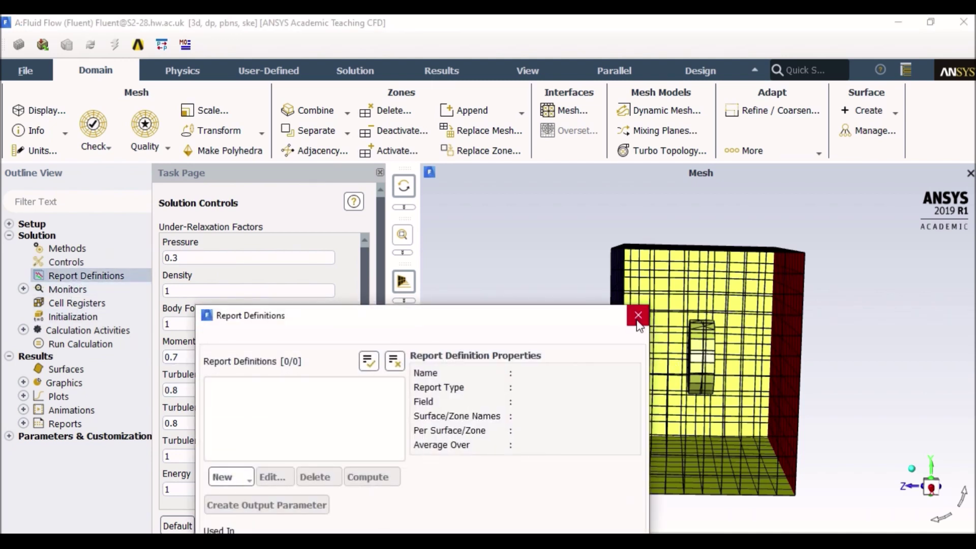
left_click(639, 316)
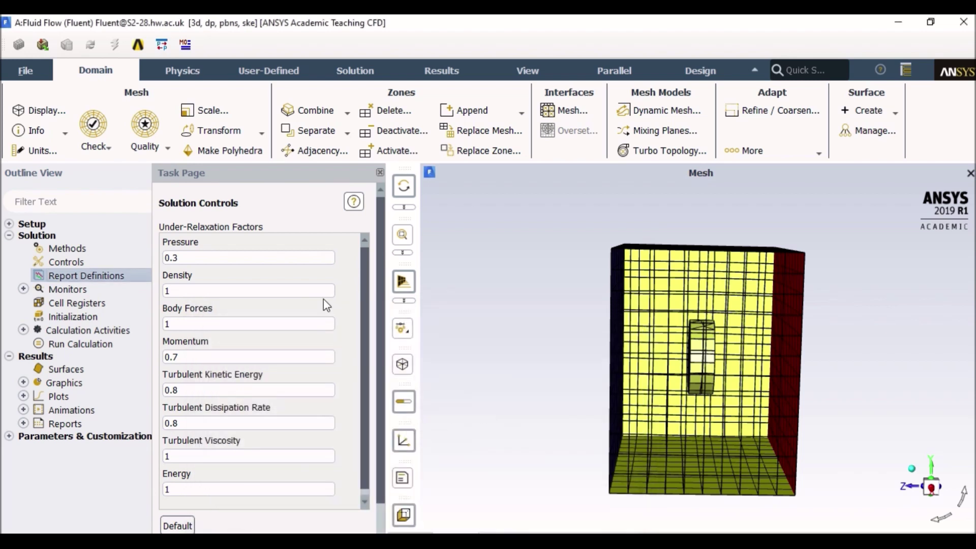
double_click(86, 292)
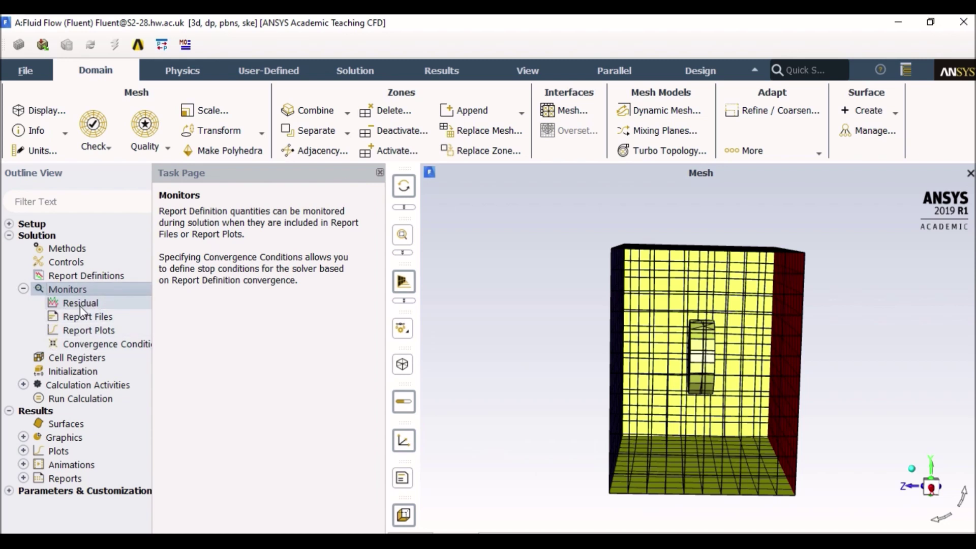
Open Solution Initialization from the outline tree and choose the Standard Initialization method.
left_click(23, 288)
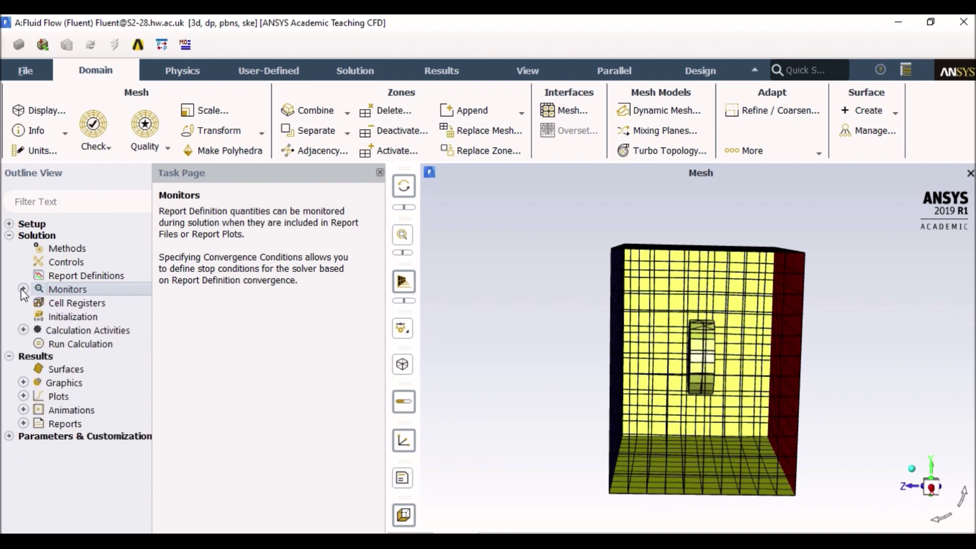
left_click(60, 318)
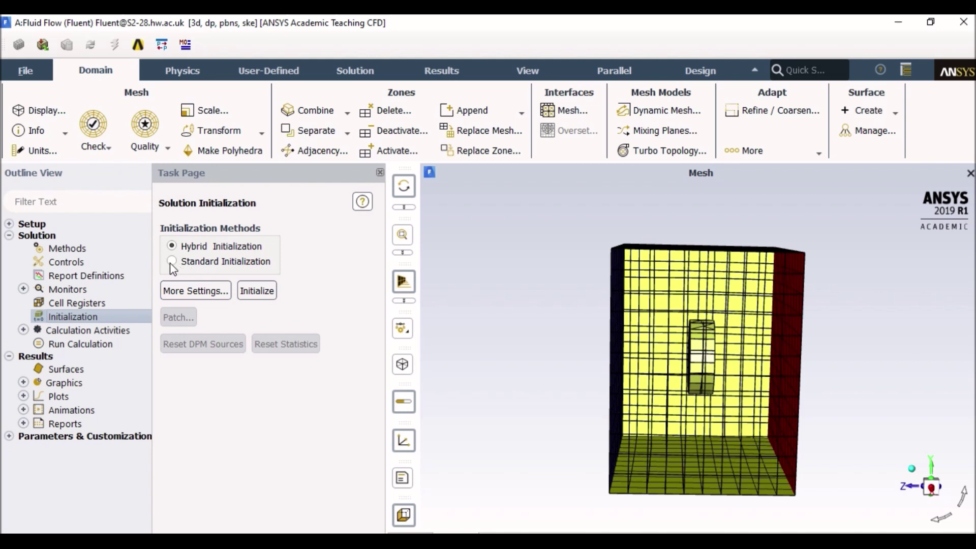
left_click(172, 262)
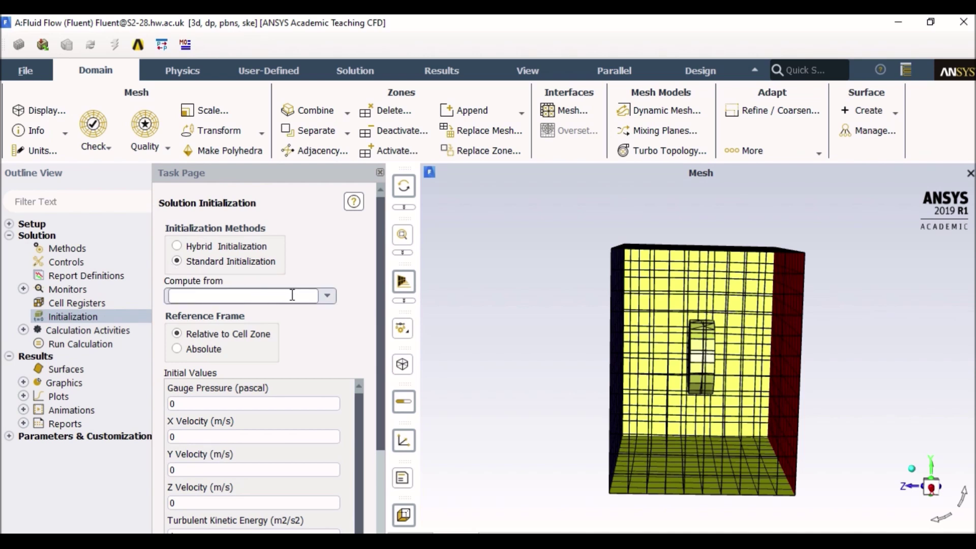
Compute initial values from the inlet: Z velocity -4 m/s, kinetic energy 0.06, temperature 30 °C.
left_click(328, 297)
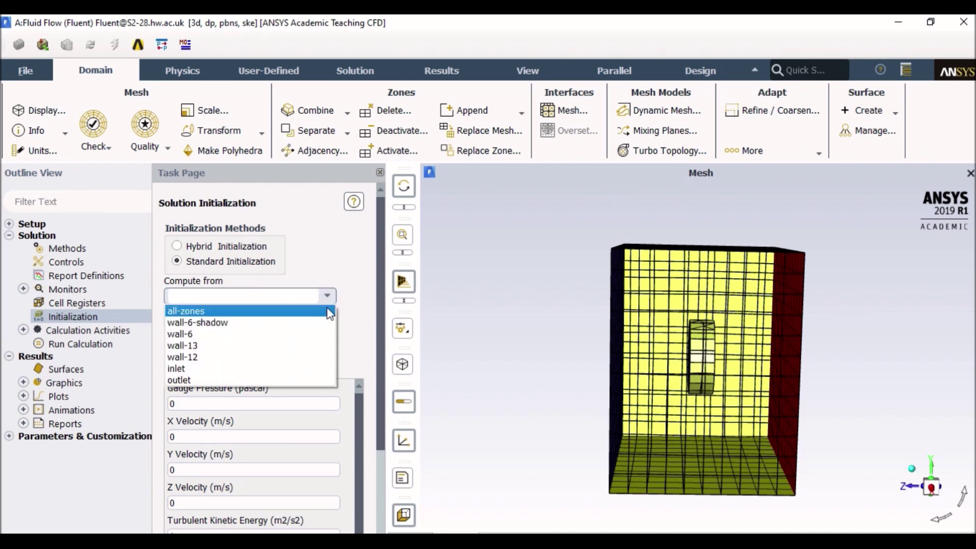
left_click(303, 370)
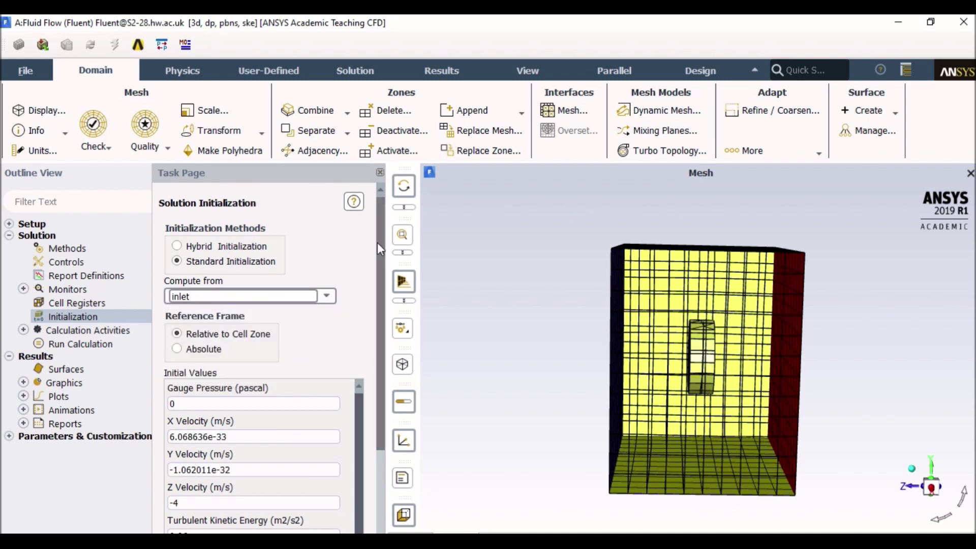
left_click_drag(377, 236, 378, 322)
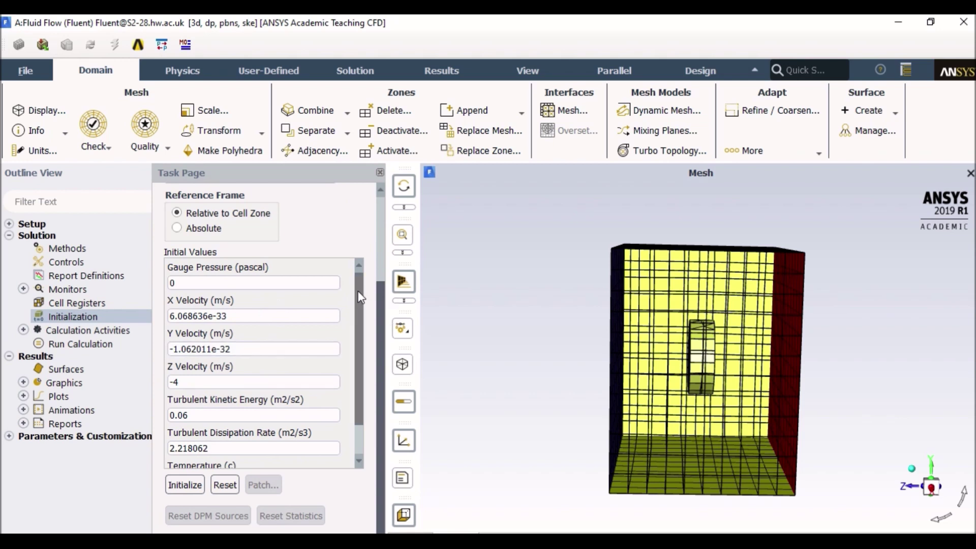
scroll(361, 297, "down", 2)
left_click(184, 442)
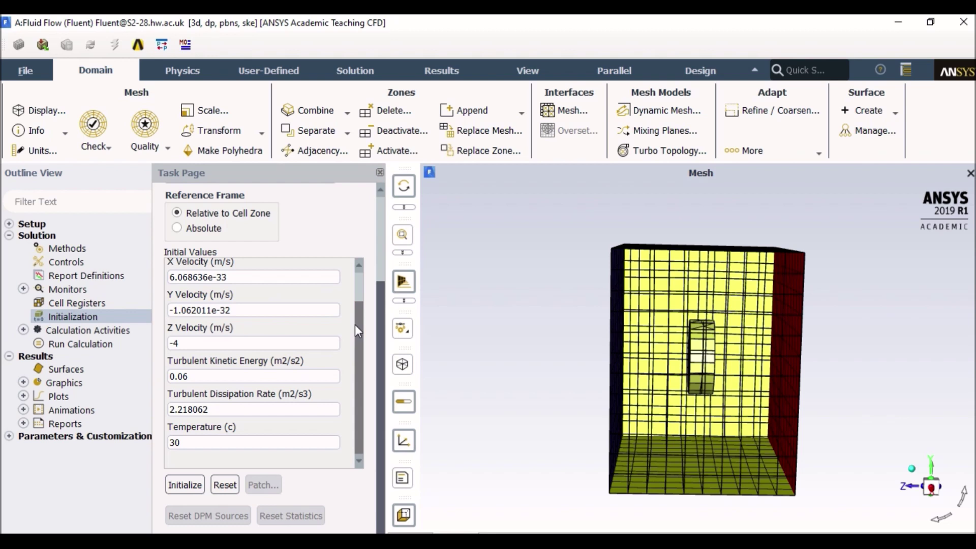
left_click_drag(362, 334, 368, 312)
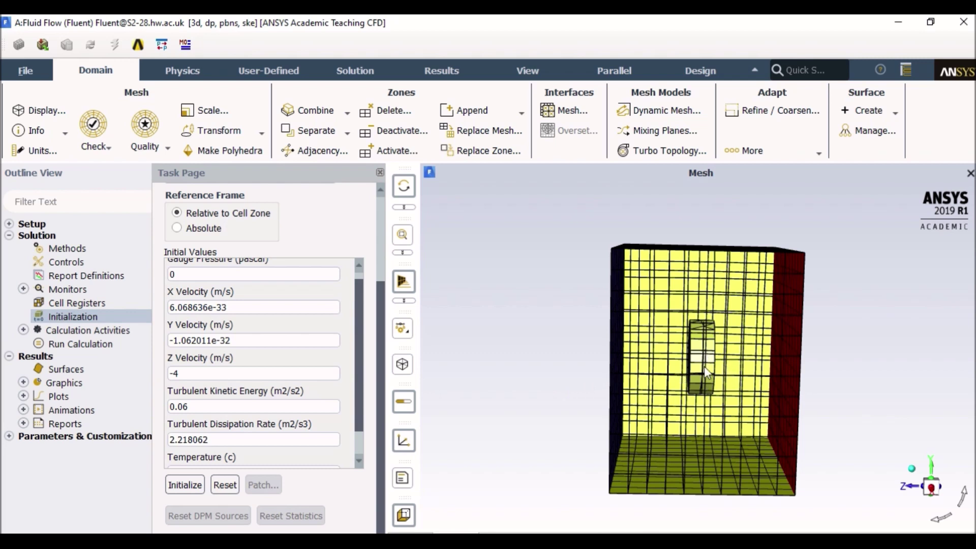
left_click(181, 373)
left_click_drag(356, 410, 355, 437)
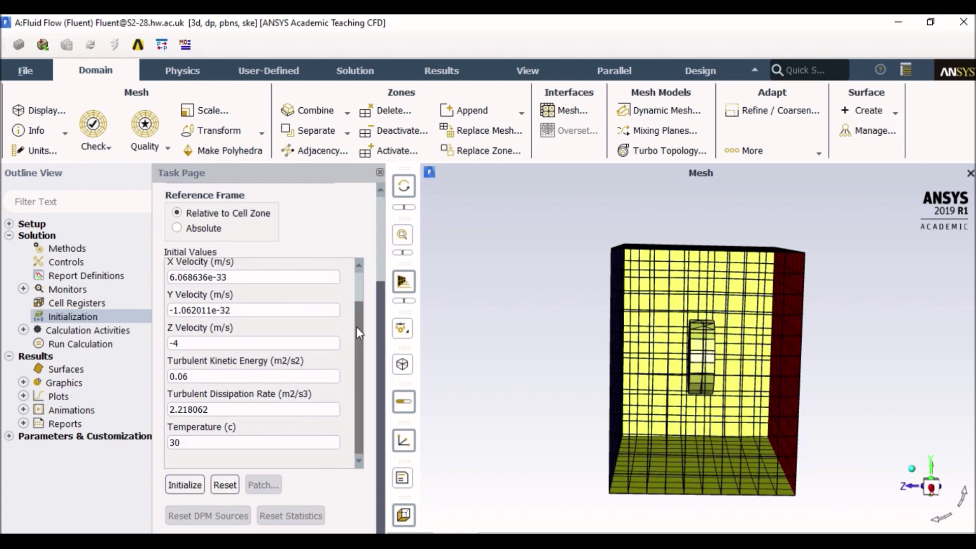
left_click_drag(356, 326, 363, 363)
scroll(228, 305, "up", 3)
scroll(189, 254, "down", 1)
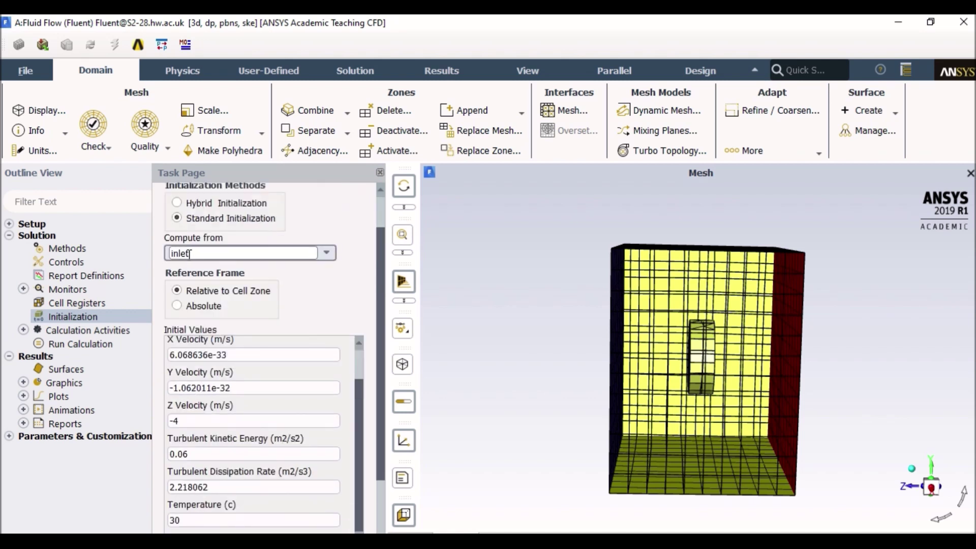
left_click(203, 253)
scroll(277, 313, "down", 2)
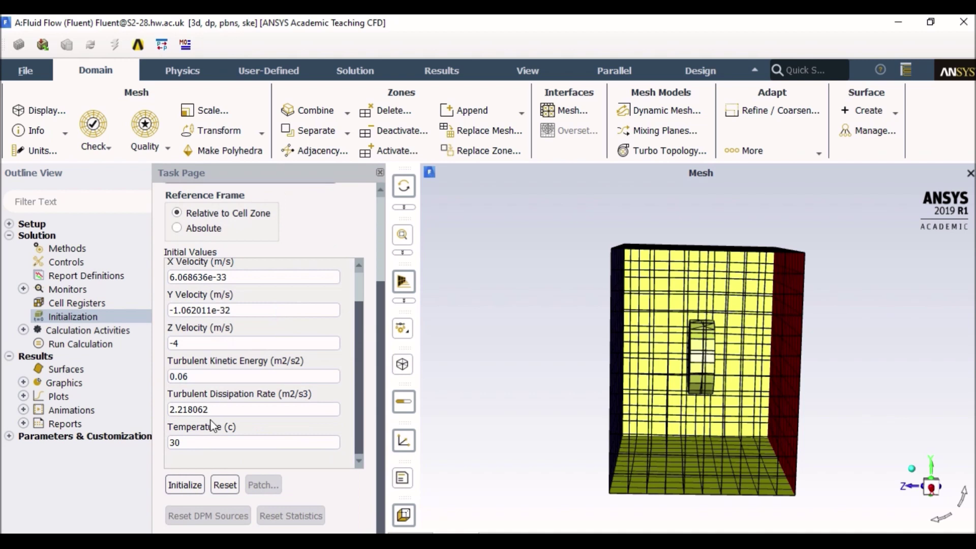
Initialize the flow field from the inlet, then set Run Calculation to 10 iterations and start solving.
left_click(185, 486)
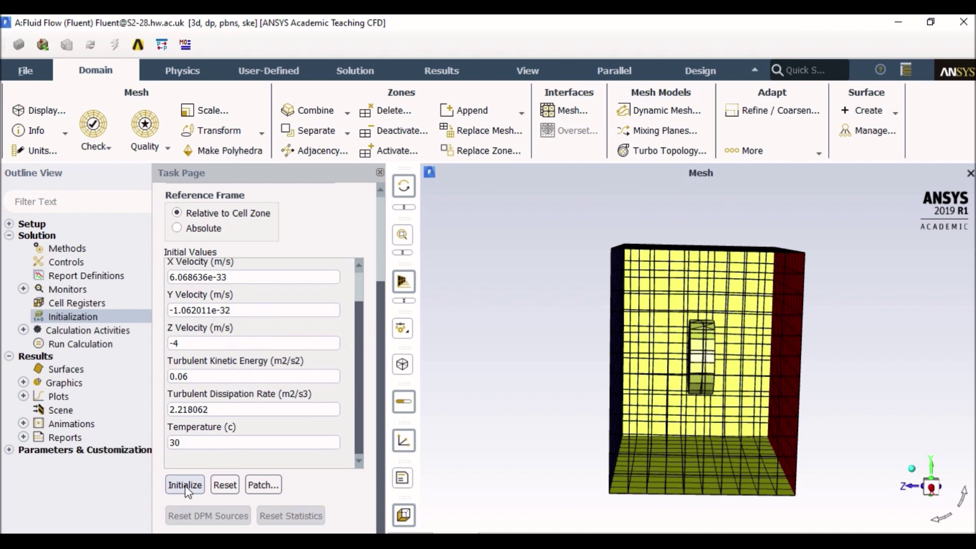
left_click(99, 345)
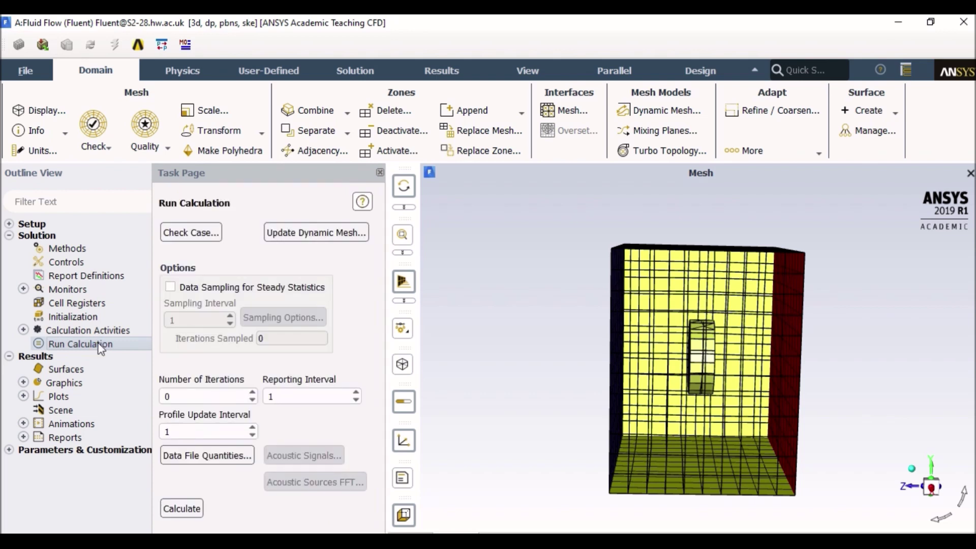
double_click(186, 399)
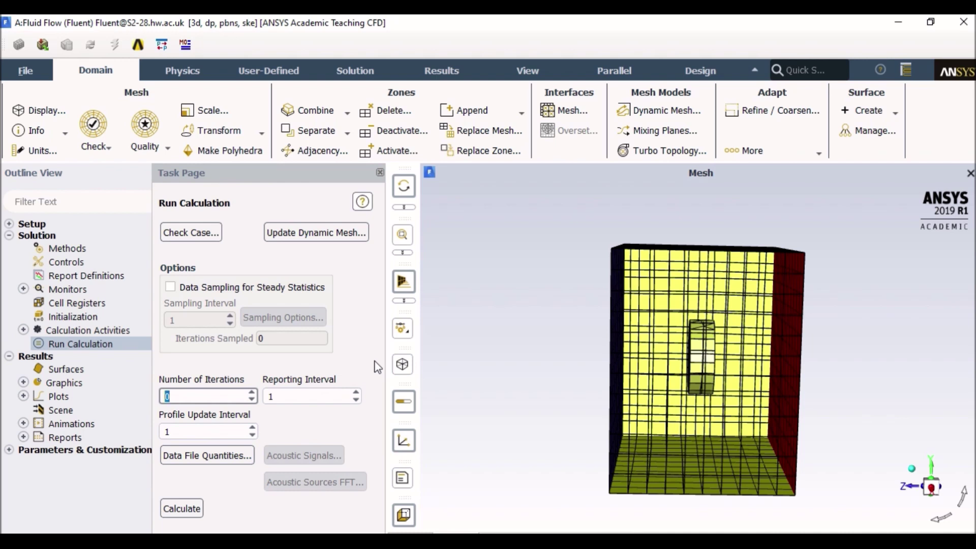
type("10")
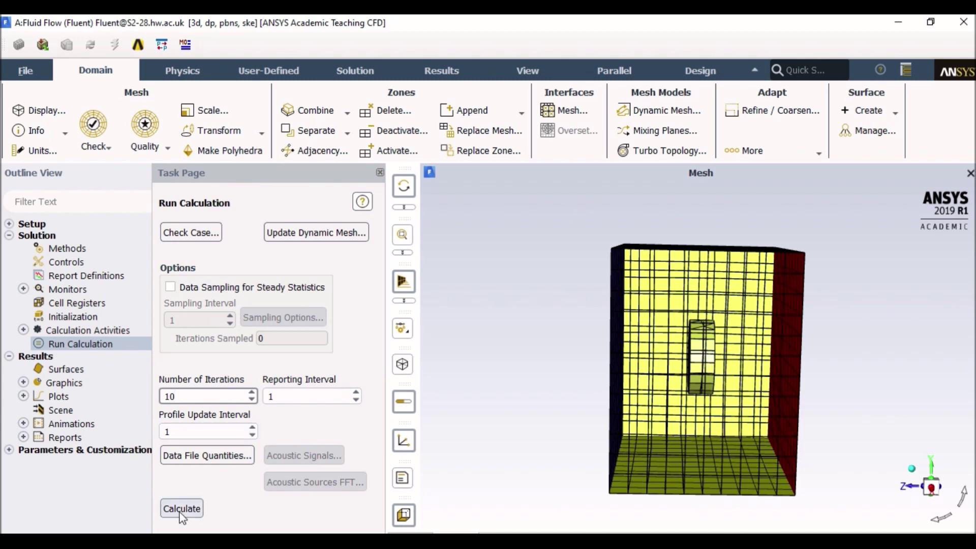
left_click(182, 508)
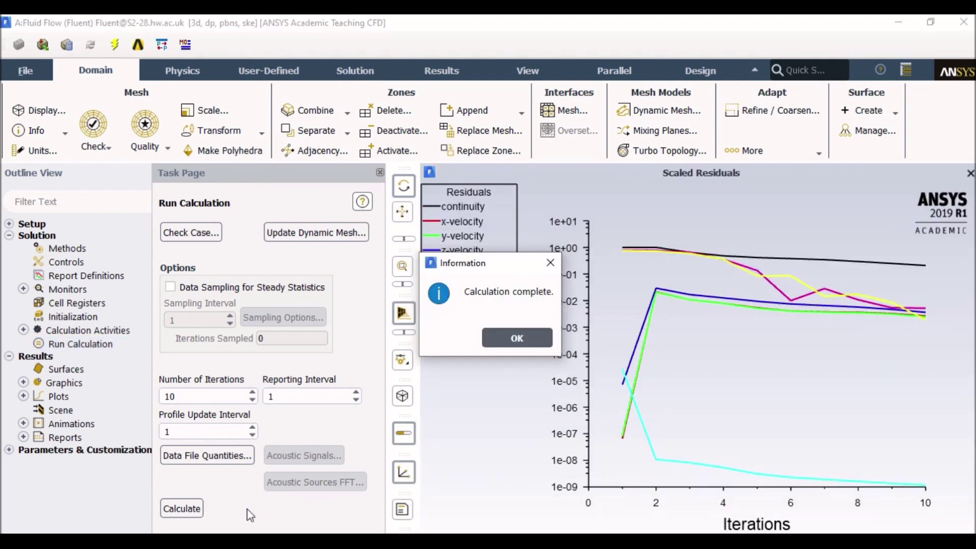
Close the Calculation complete notice to reveal the 10-iteration scaled residuals plot.
left_click(520, 342)
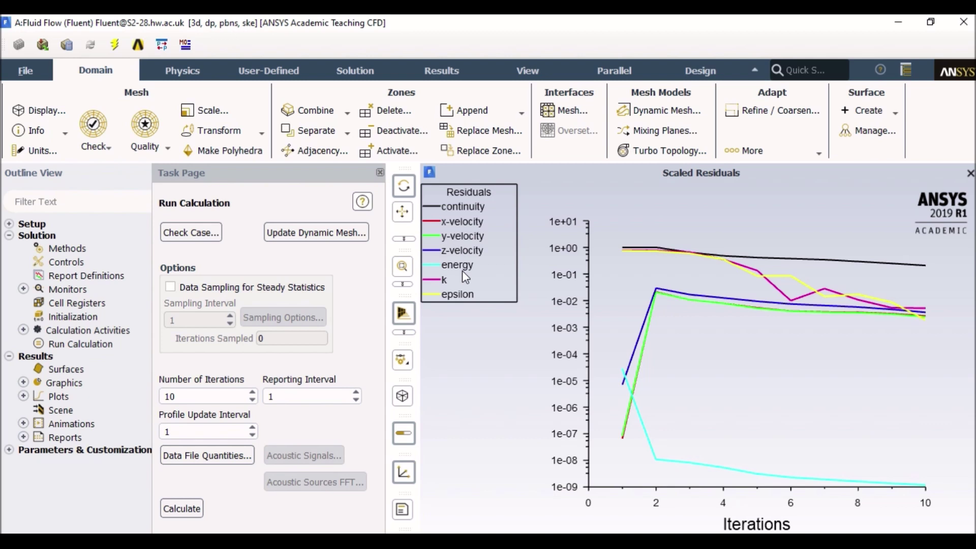
Run 100 more iterations, applying the changed settings to this run, and dismiss the completion notice.
left_click(193, 395)
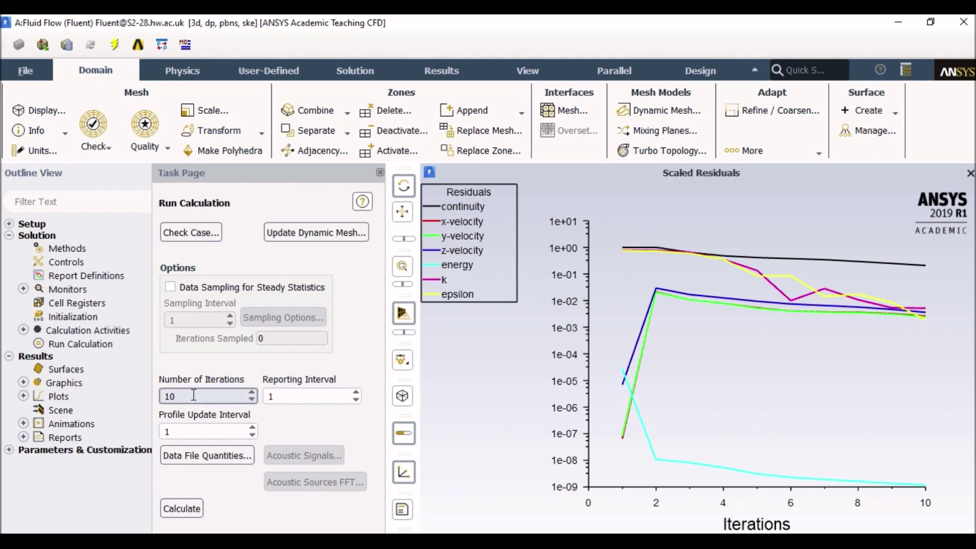
type("0")
left_click(188, 511)
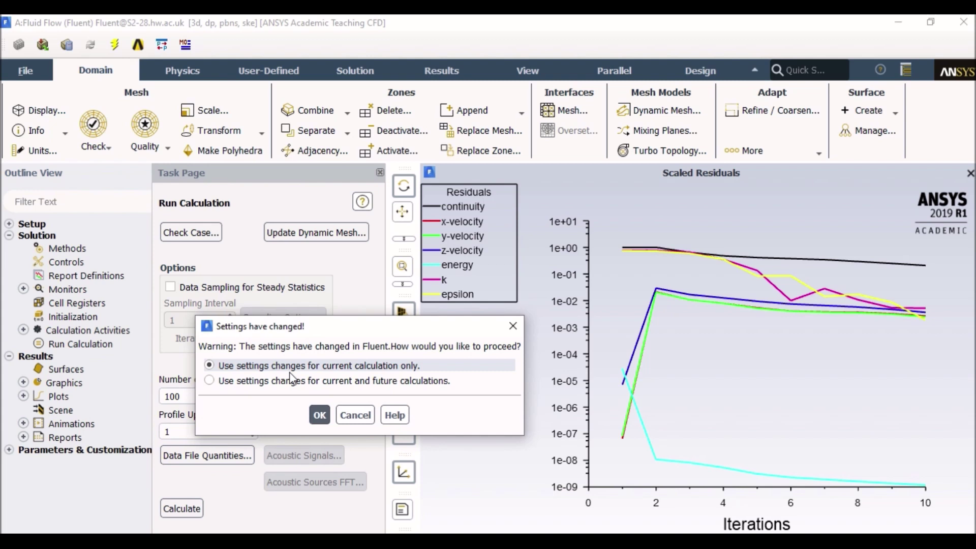
left_click(320, 415)
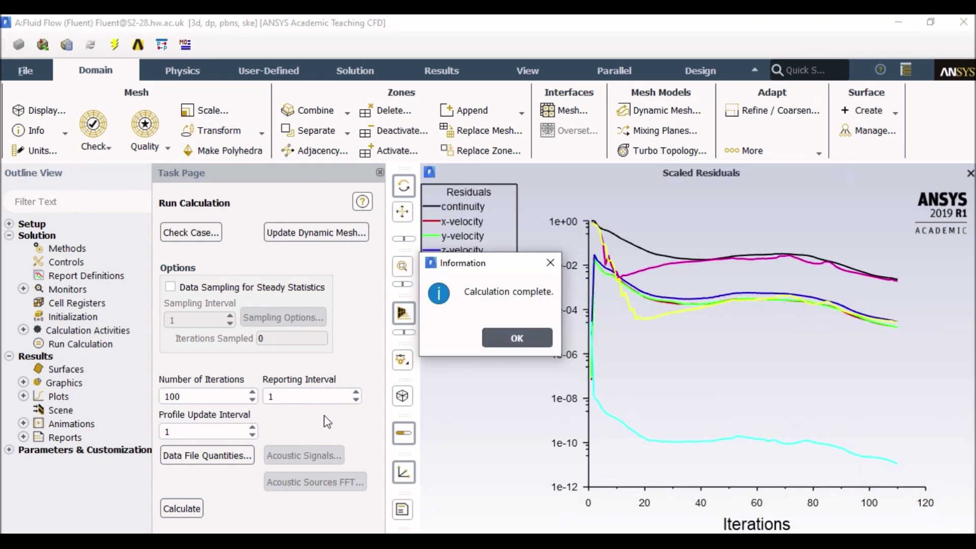
left_click(517, 338)
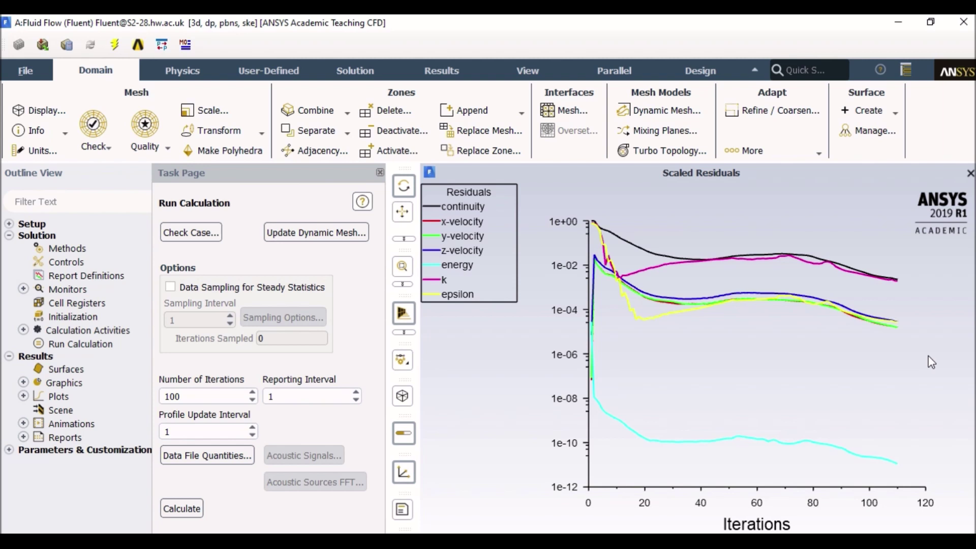
Raise the iteration limit to 1000 and solve, applying the changed settings until convergence.
left_click(204, 397)
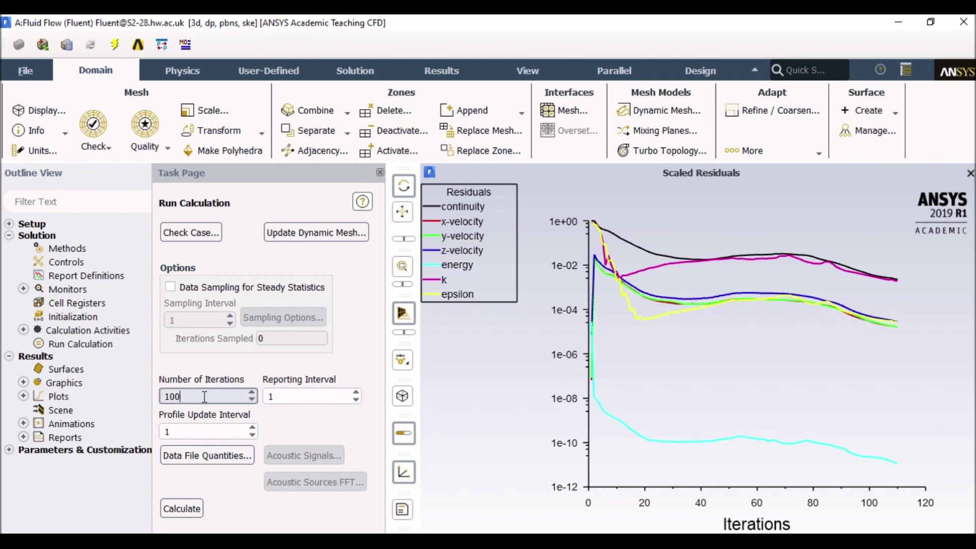
type("0")
left_click(182, 509)
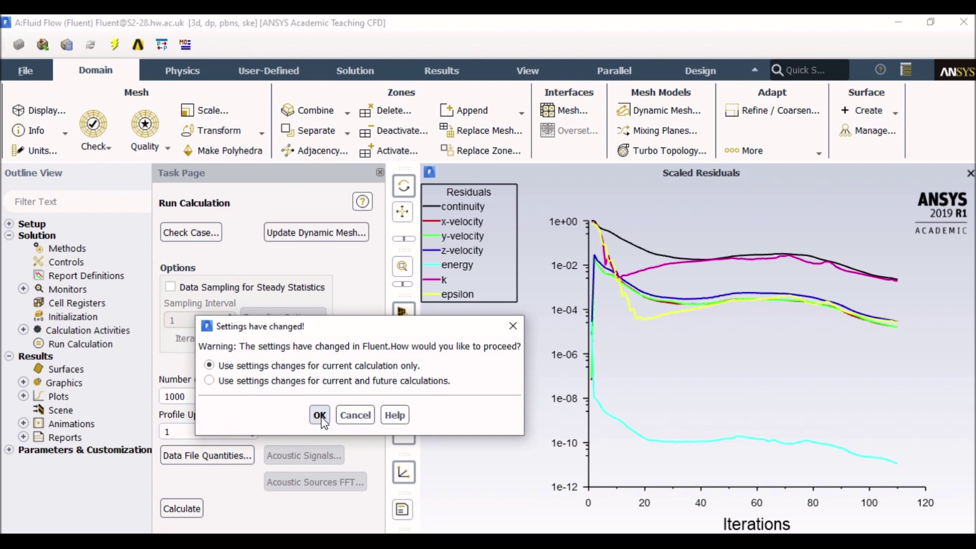
left_click(320, 415)
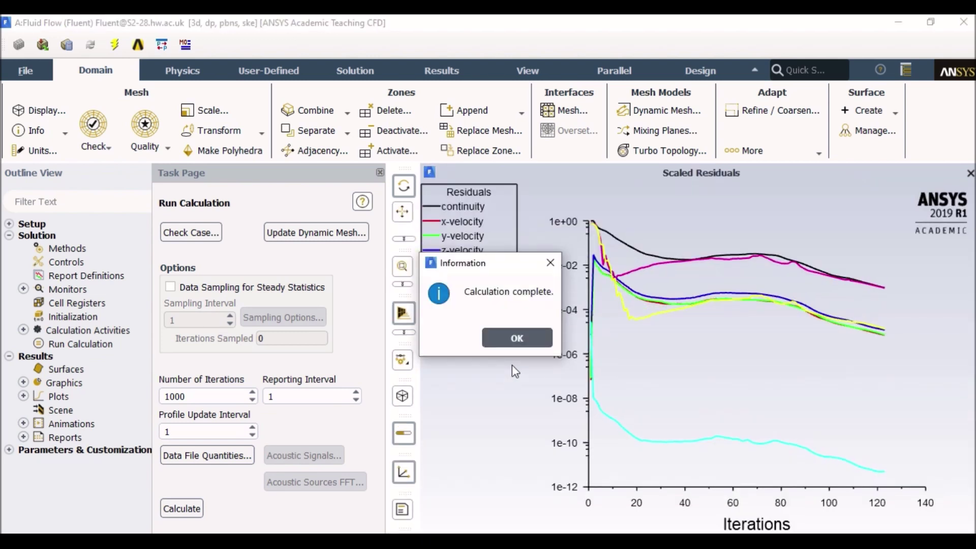
Close the Calculation complete notice to view residuals converged at about 123 iterations.
left_click(535, 343)
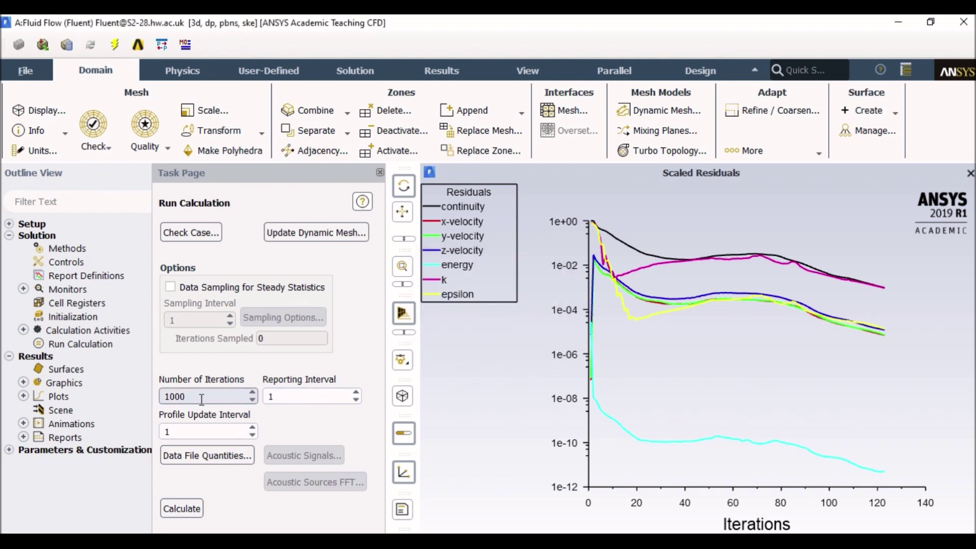